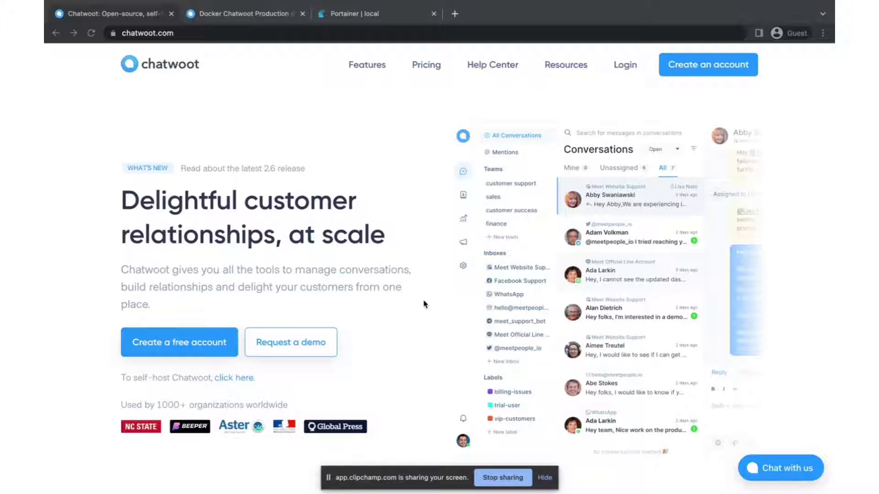
Step: Scroll through the Chatwoot homepage and preview the product Features menu
scroll(425, 303, down, 1)
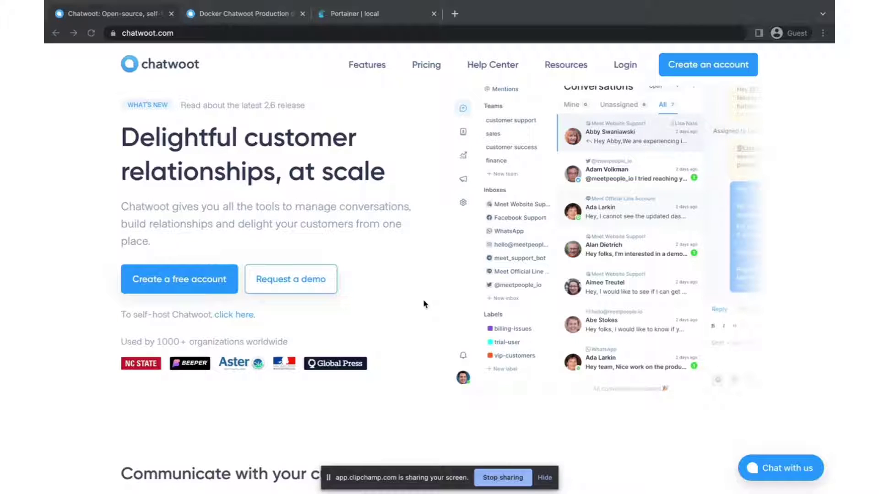
scroll(425, 303, down, 5)
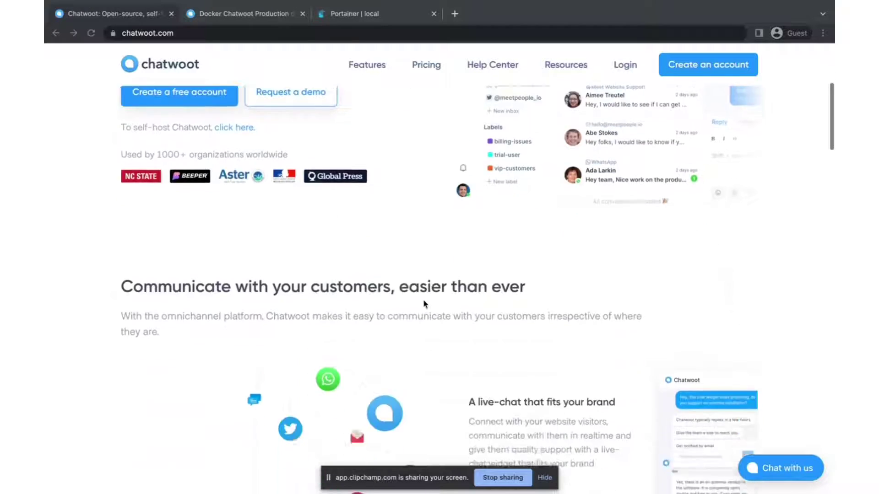
scroll(425, 304, down, 2)
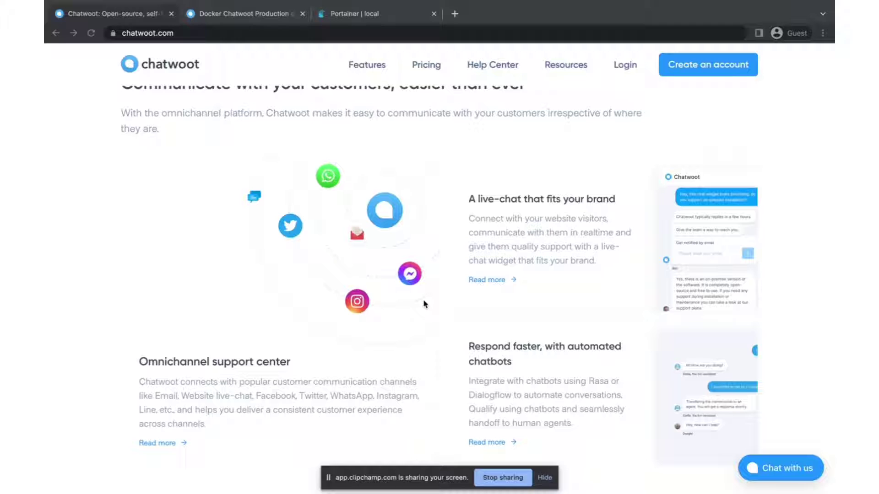
scroll(425, 304, down, 2)
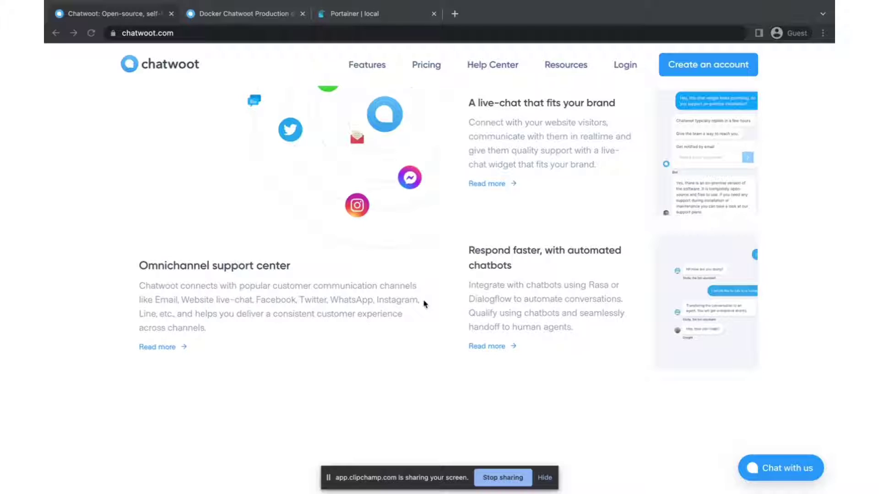
scroll(426, 304, down, 2)
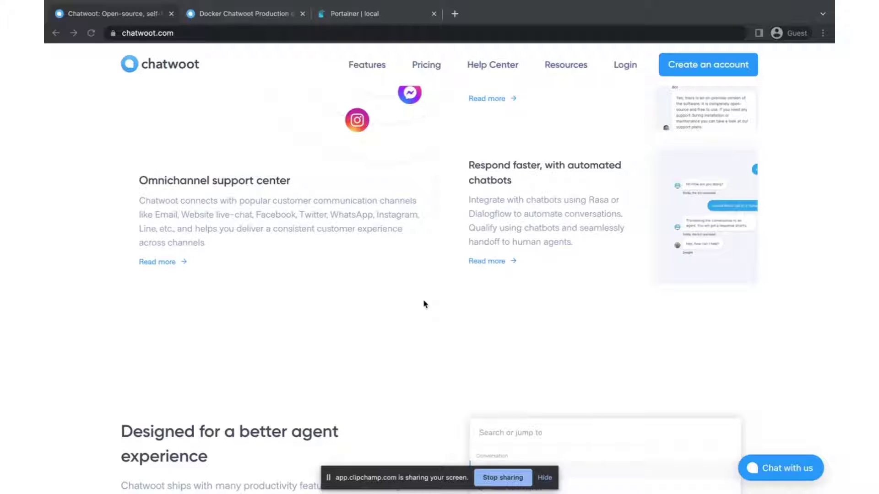
scroll(426, 305, down, 1)
scroll(426, 304, down, 1)
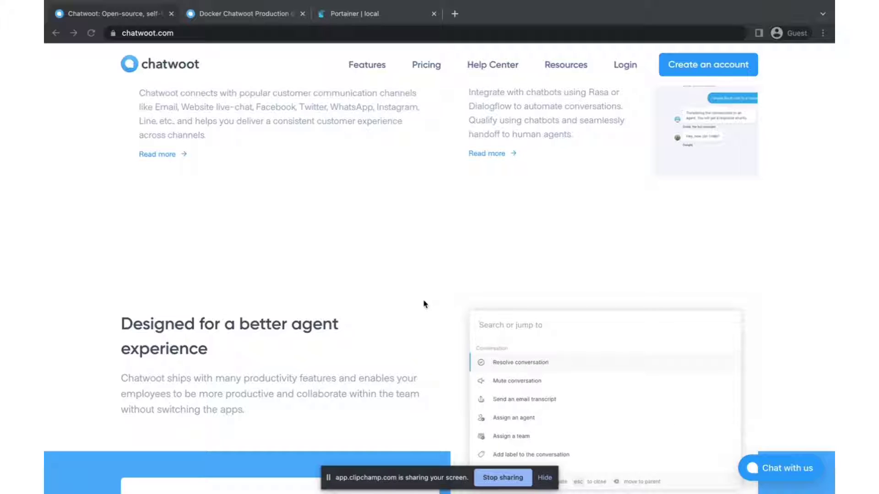
scroll(426, 304, down, 2)
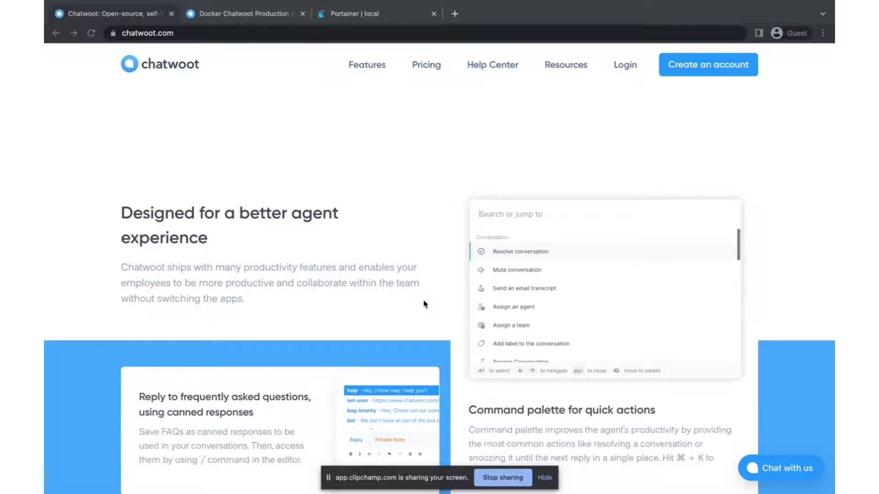
scroll(425, 305, down, 3)
scroll(425, 304, down, 6)
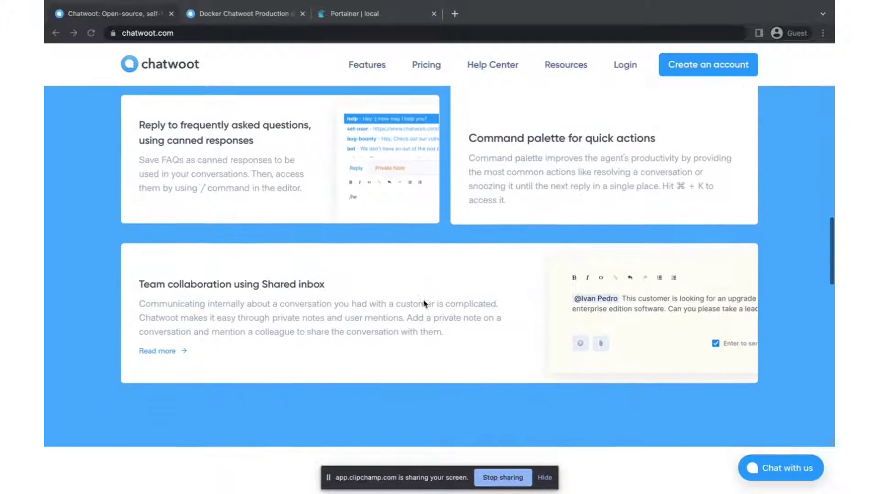
scroll(426, 304, down, 7)
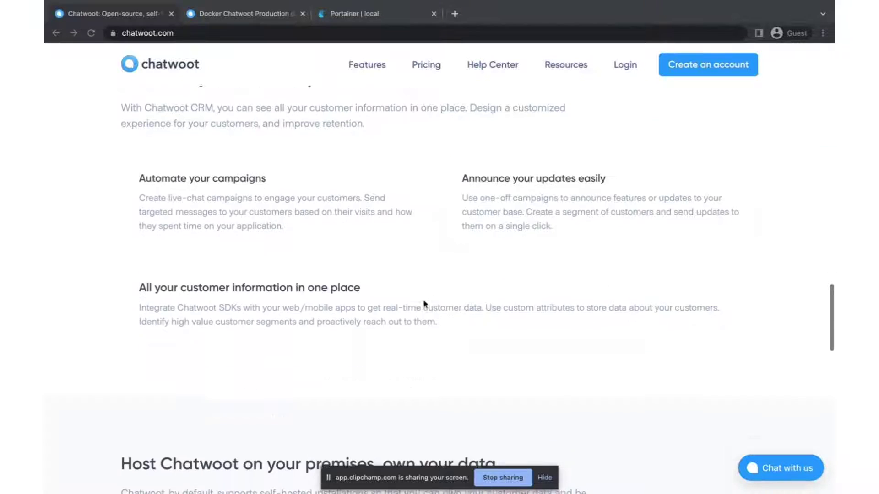
scroll(425, 305, up, 1)
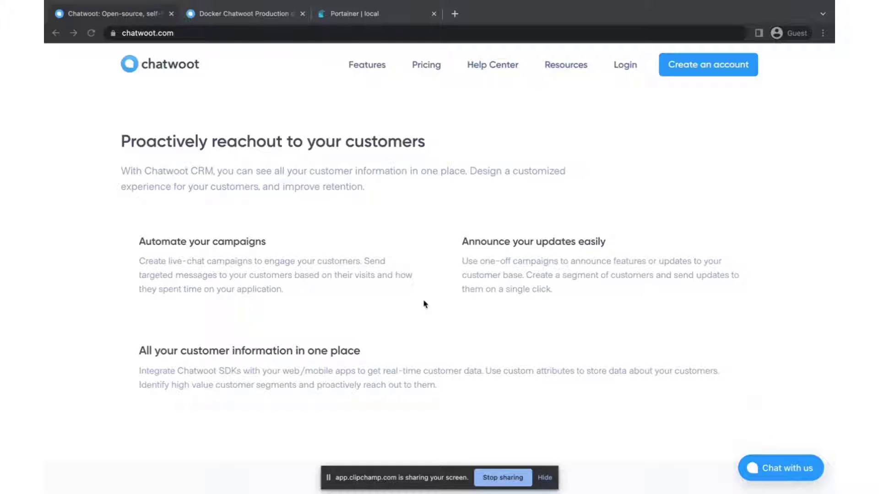
scroll(425, 304, down, 7)
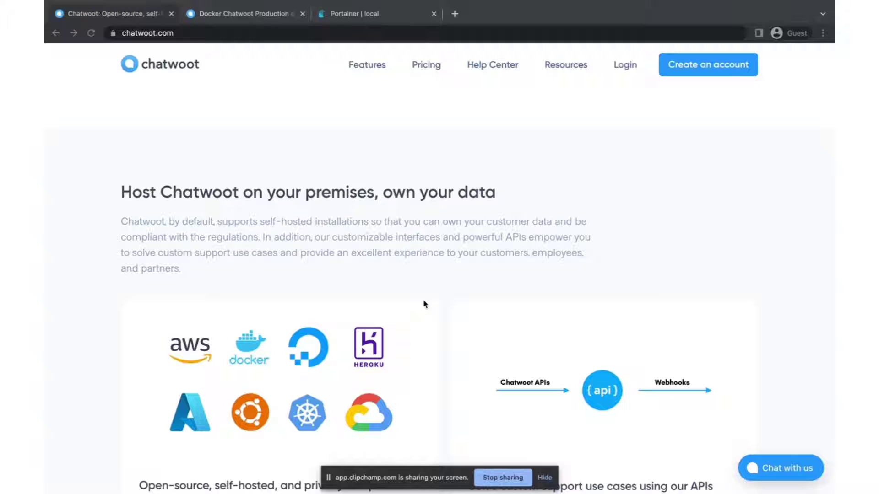
scroll(424, 304, down, 2)
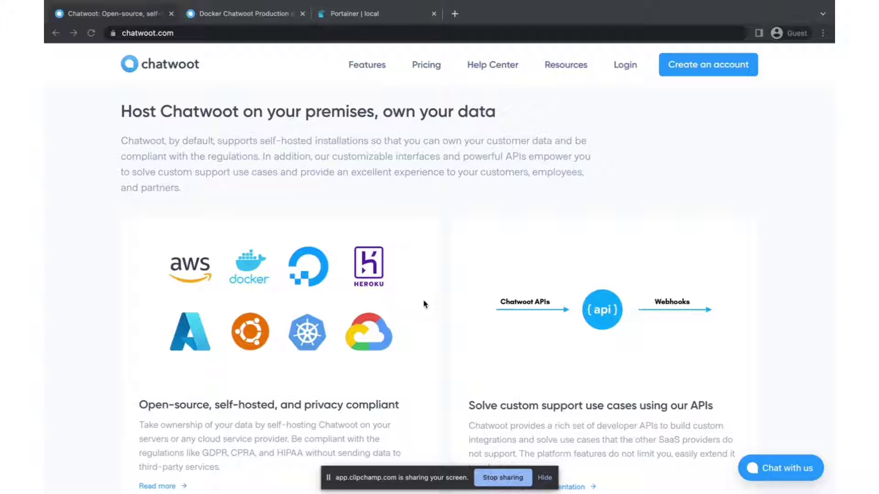
scroll(424, 304, down, 7)
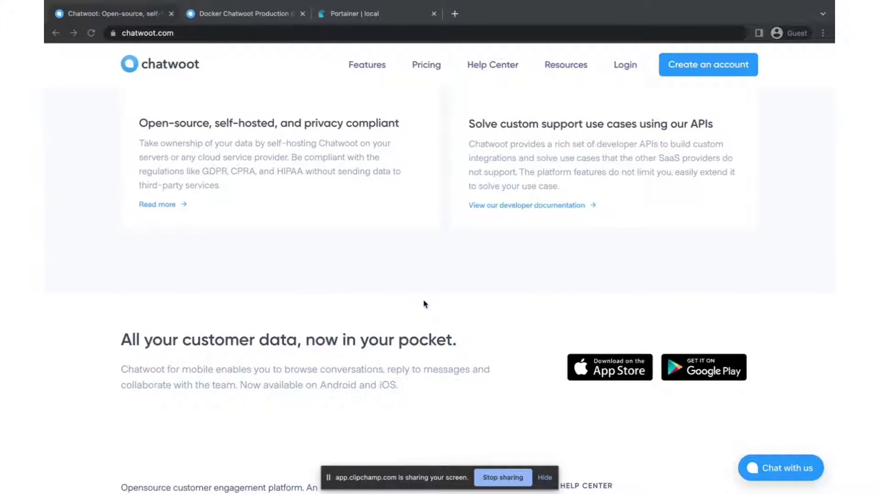
scroll(424, 304, down, 2)
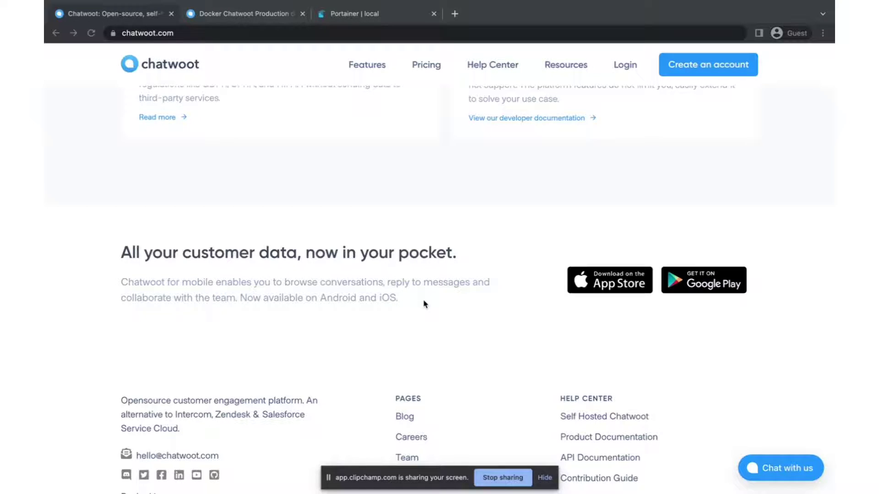
scroll(425, 304, up, 15)
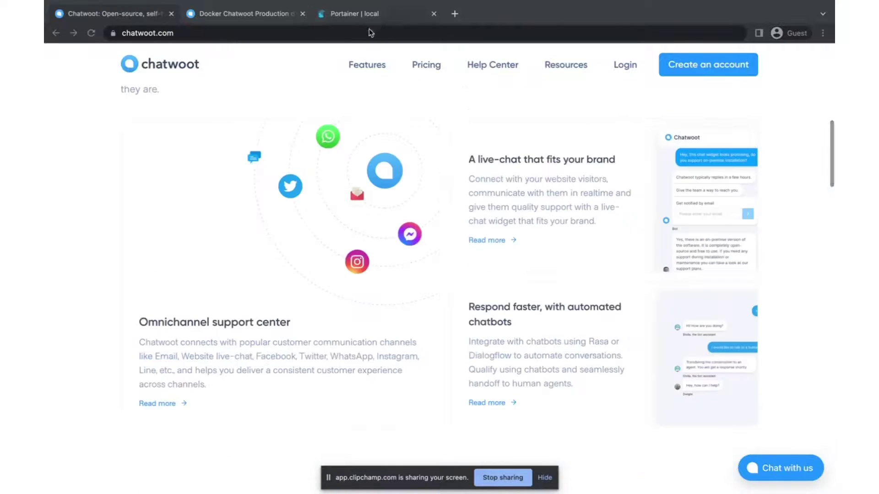
click(359, 66)
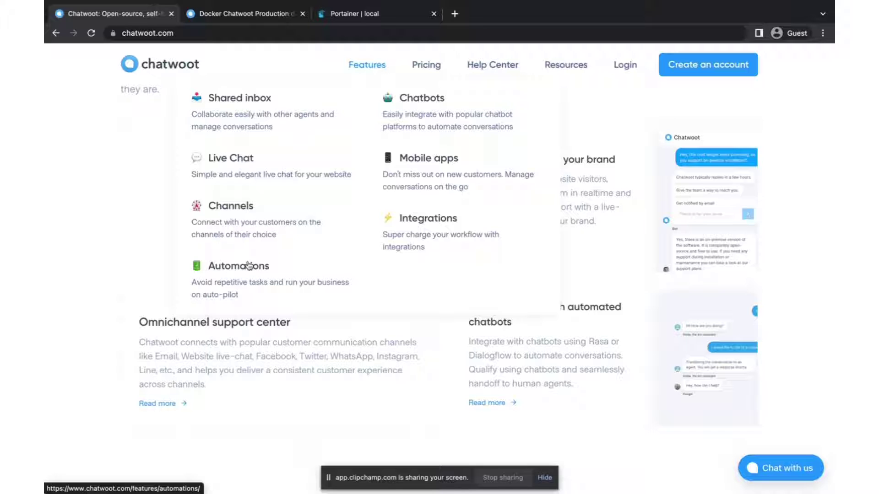
Step: Follow the self-host link to the deploy page listing AWS, Azure, Docker, Kubernetes and other guides
scroll(414, 361, up, 3)
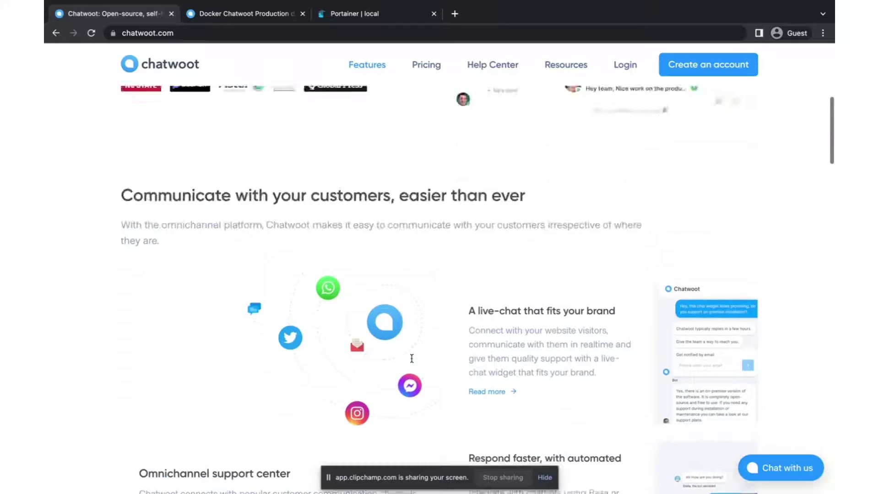
scroll(411, 359, up, 6)
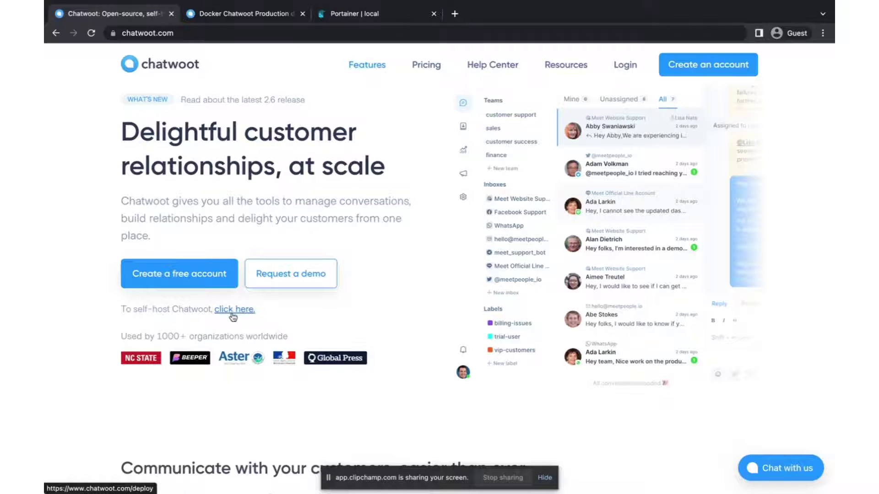
click(233, 311)
scroll(273, 275, down, 2)
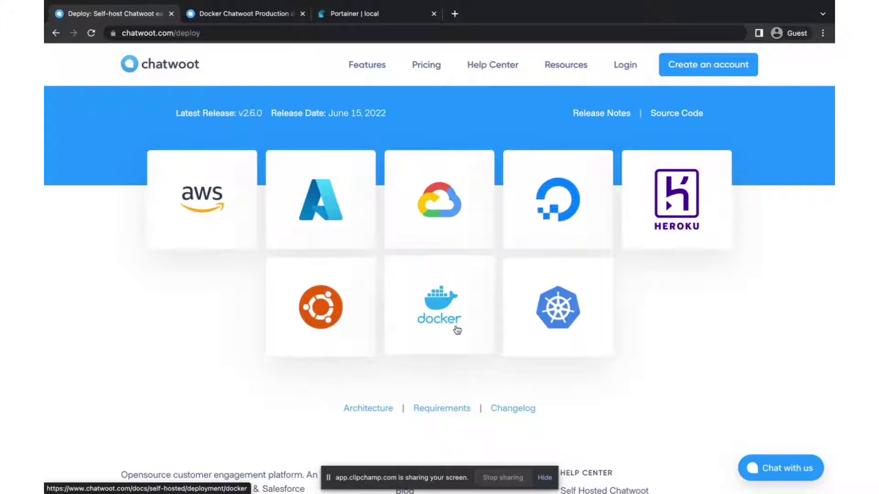
Step: Open the Docker production guide and scroll to docker-compose steps 2–5: download, .env, migrate, start
click(457, 330)
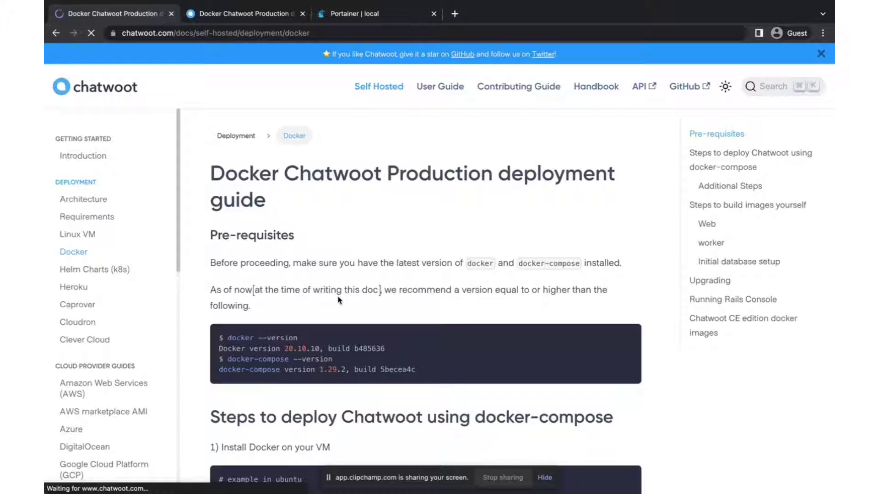
scroll(288, 281, down, 1)
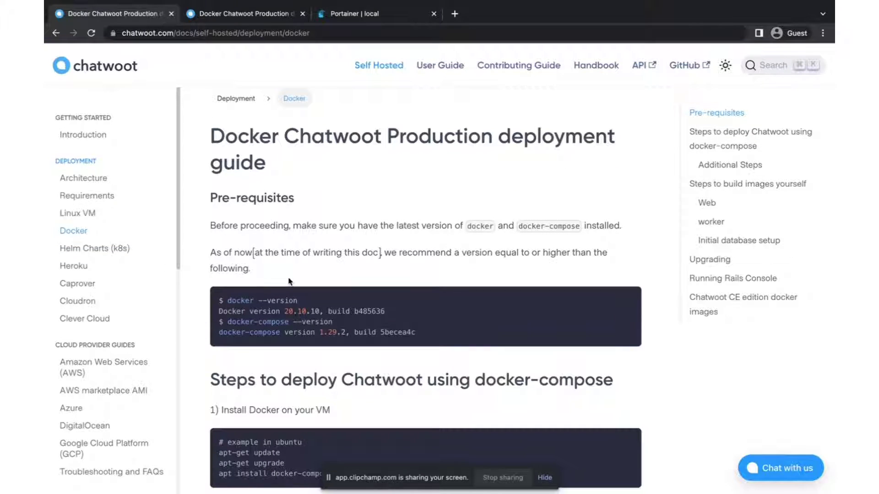
scroll(289, 281, down, 1)
scroll(344, 353, down, 1)
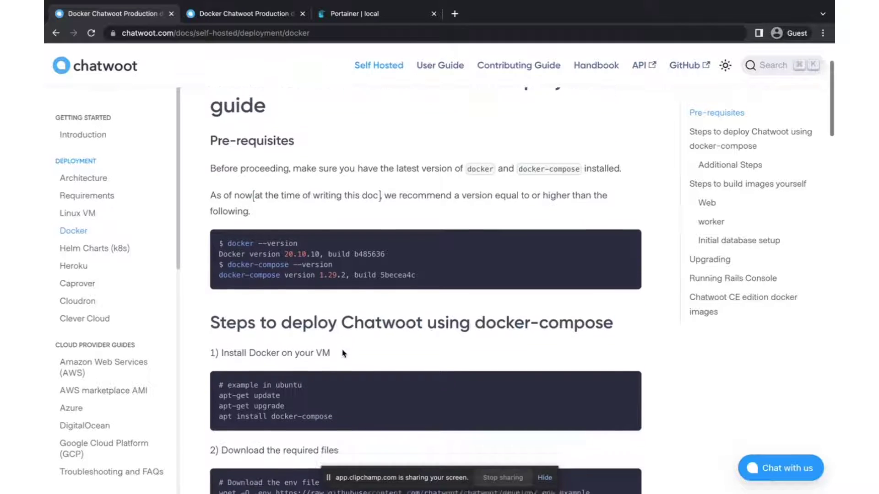
scroll(344, 353, down, 3)
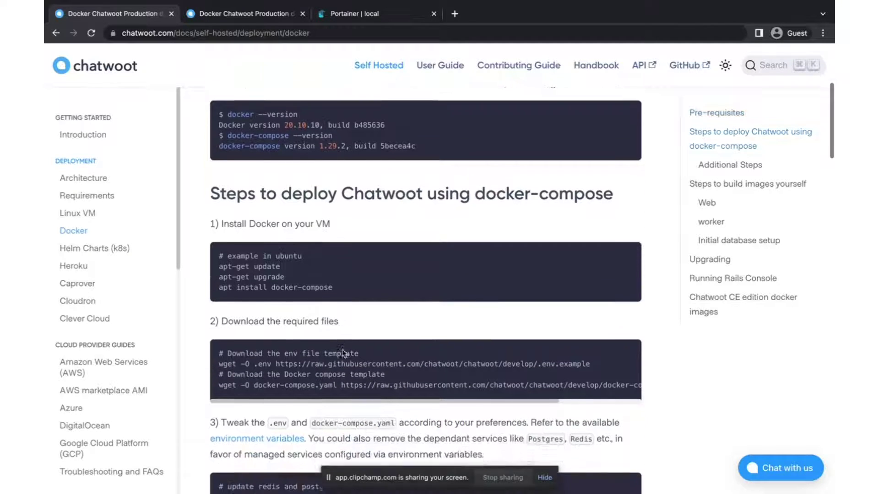
scroll(343, 353, down, 1)
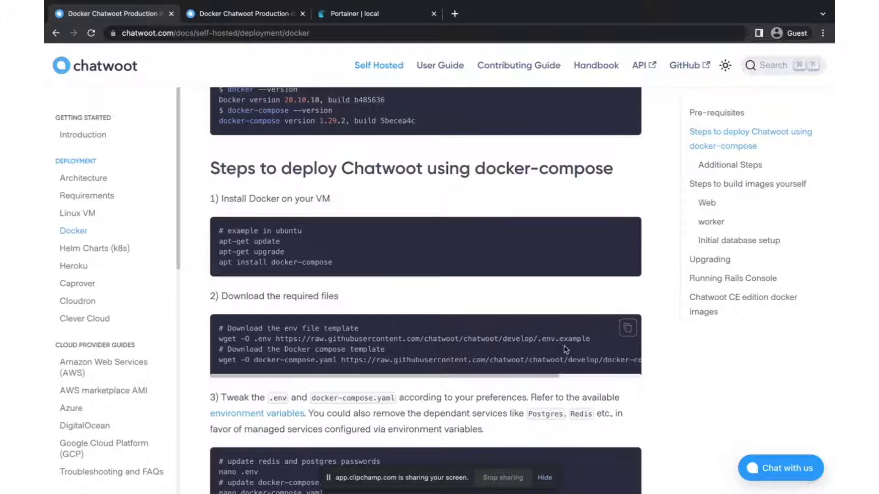
scroll(564, 346, down, 4)
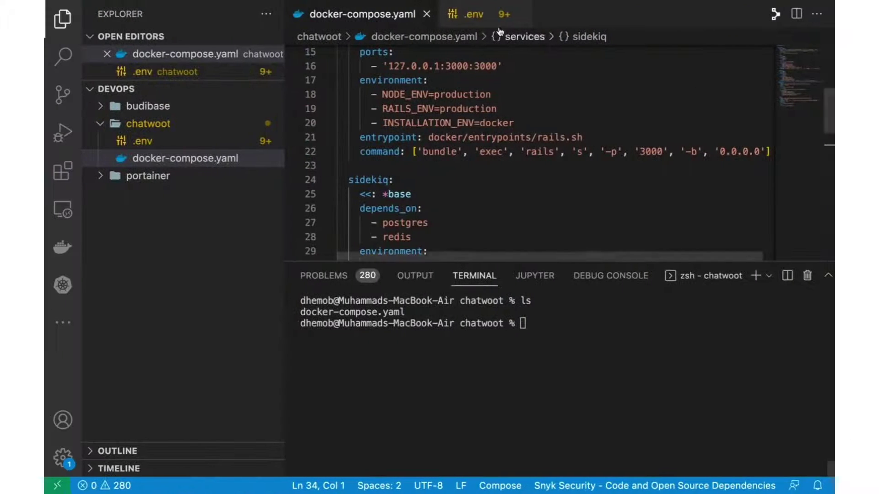
Step: Glance at .env and docker-compose.yaml, then list running containers with docker ps
click(497, 16)
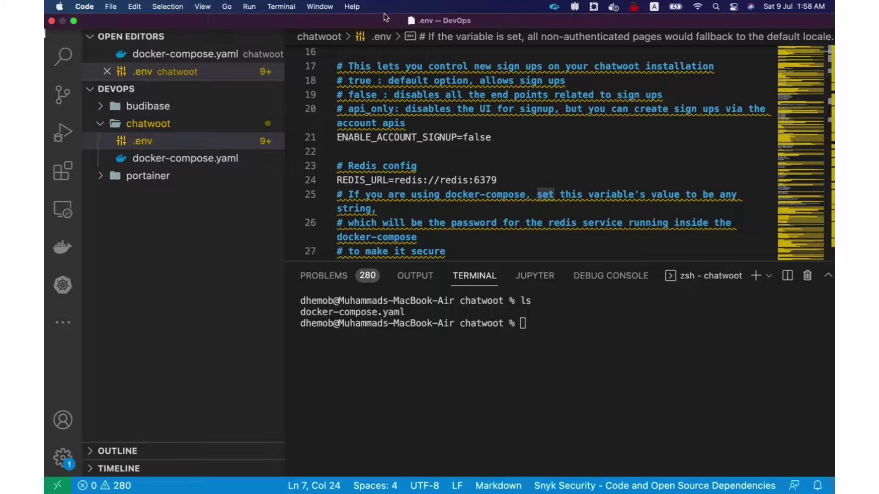
click(377, 14)
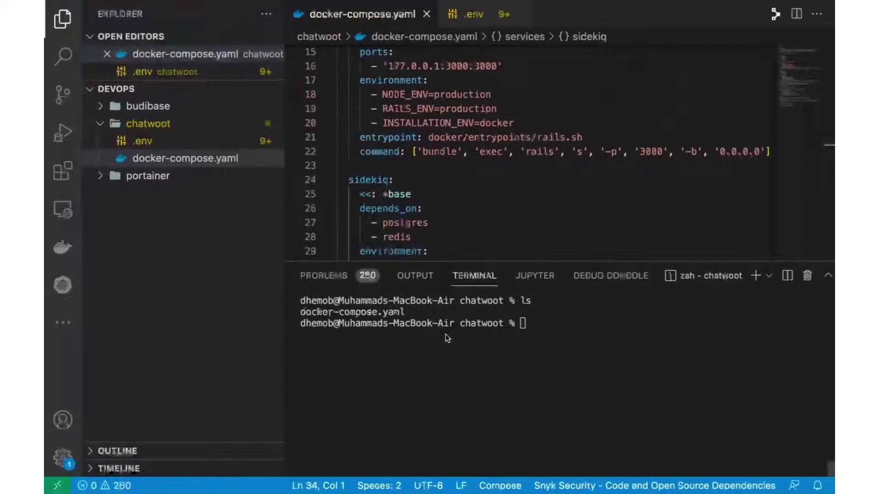
click(486, 363)
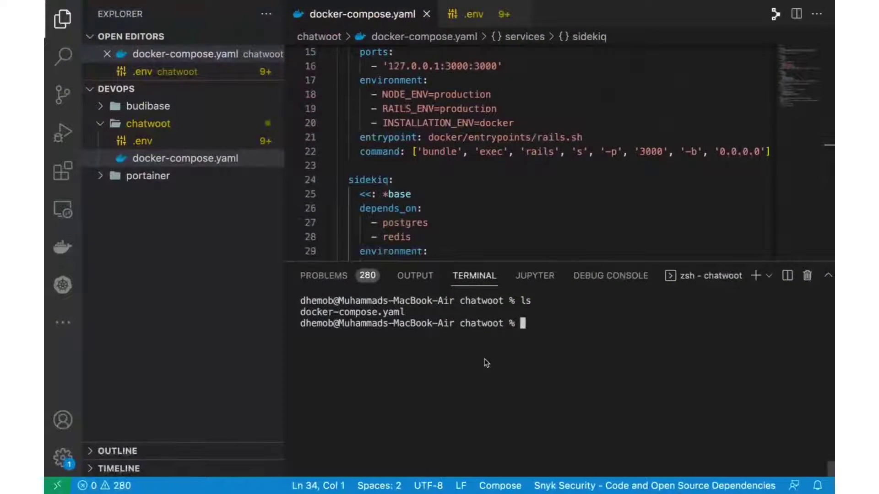
text(docker ps)
key(Return)
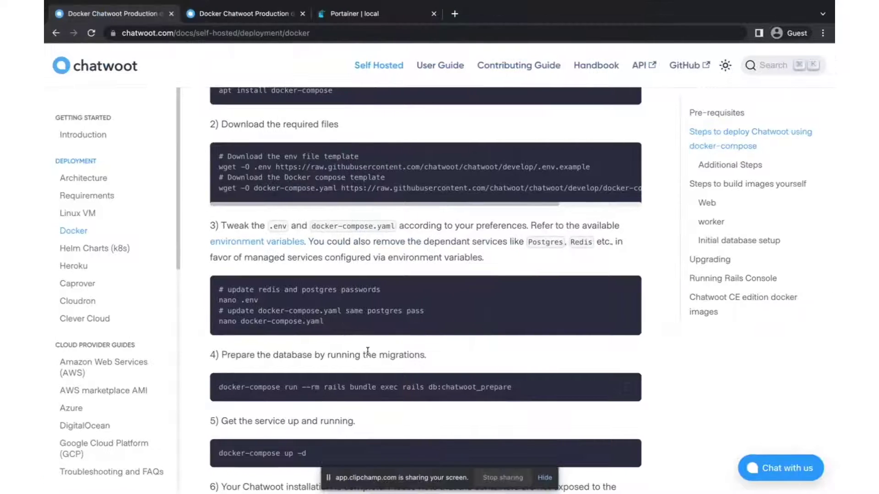
Step: Run docker-compose run --rm rails bundle exec rails db:chatwoot_prepare in the terminal
scroll(288, 365, down, 1)
mouse_move(627, 338)
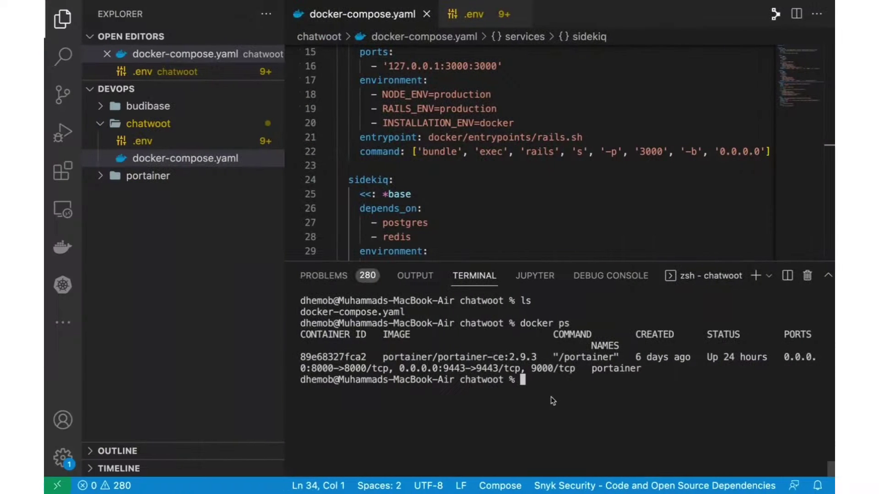
key(super+v)
key(Return)
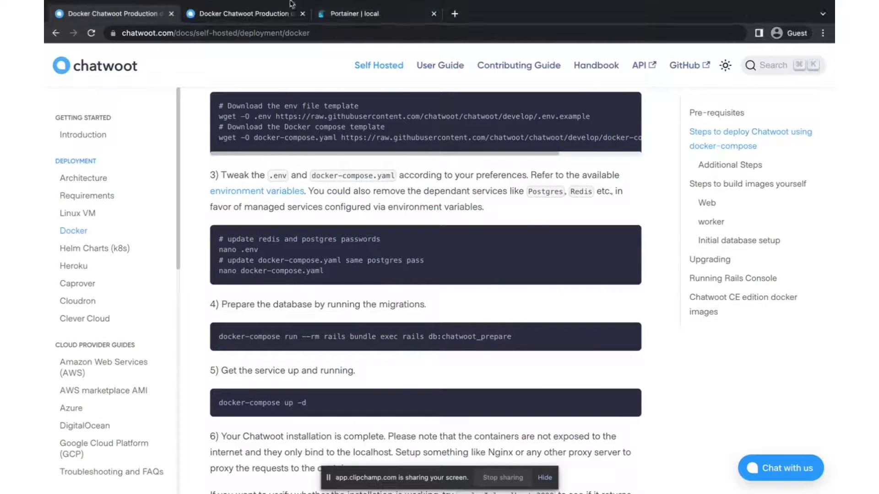
Step: Check Portainer's refreshed container list for the chatwoot rails, redis and postgres containers
click(356, 16)
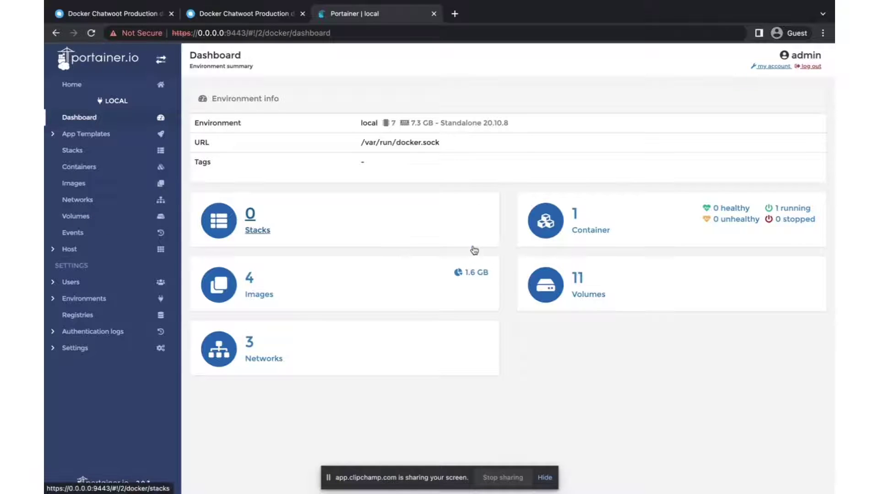
click(579, 229)
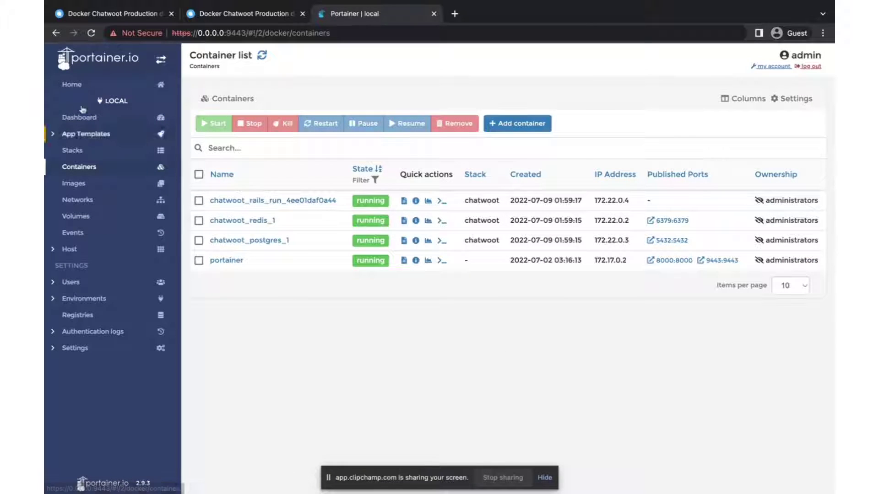
click(91, 33)
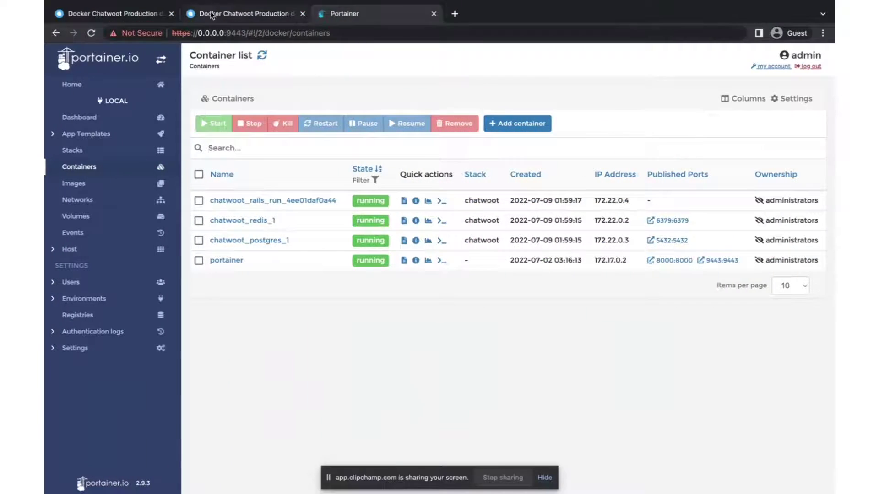
click(212, 16)
scroll(266, 298, down, 8)
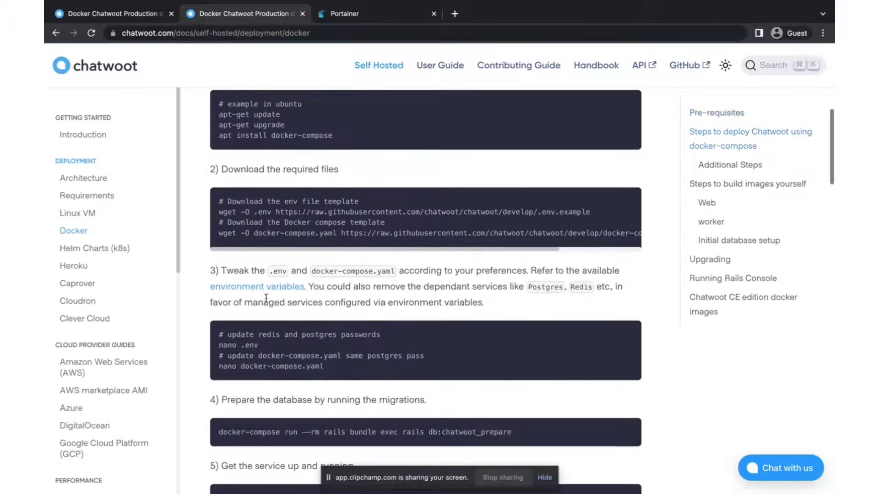
Step: Close the duplicate docs tab, scroll the remaining guide to step 4, and return to VS Code
click(303, 14)
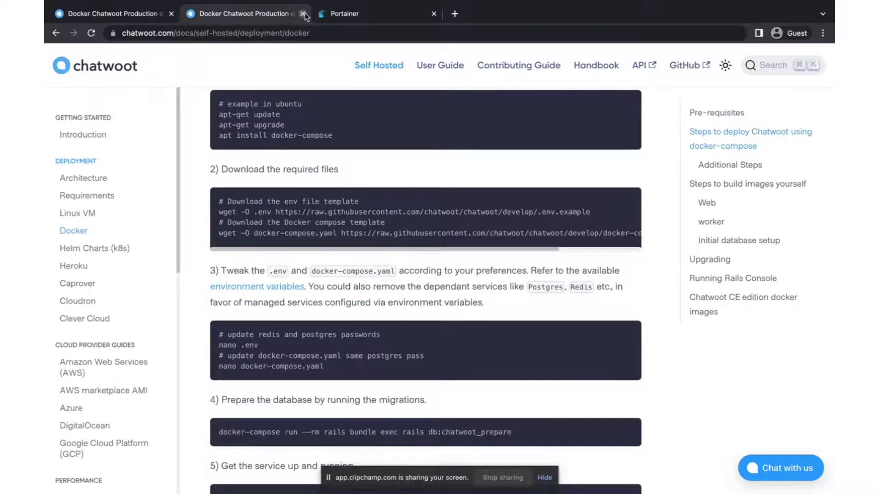
click(152, 14)
scroll(293, 234, down, 1)
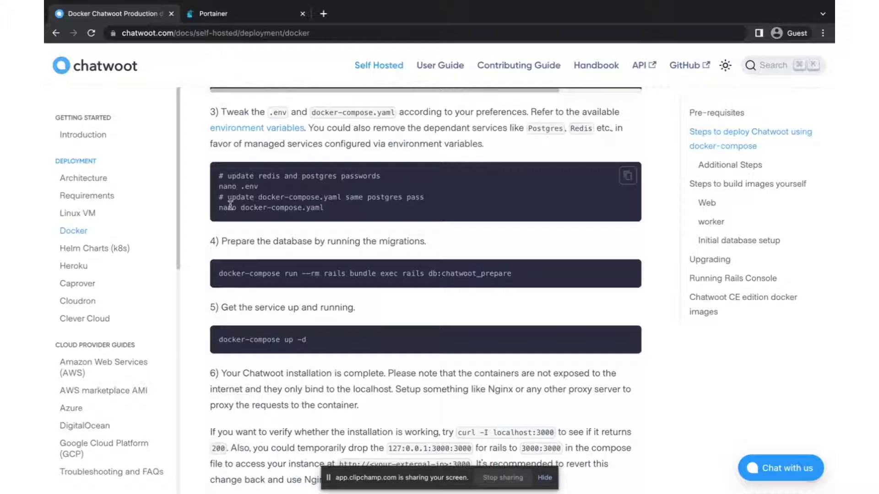
key(ctrl+Left)
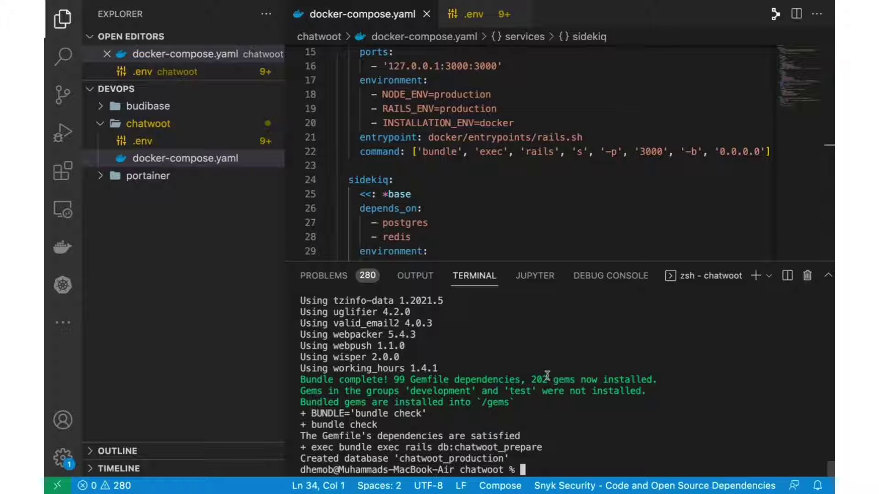
Step: Copy 'docker-compose up -d' from the docs and run it in the VS Code terminal
key(ctrl+Right)
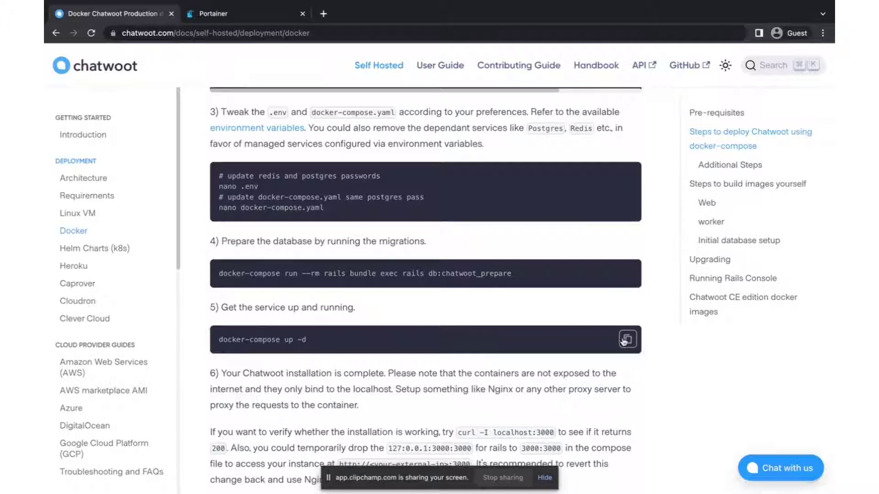
click(625, 341)
key(ctrl+Left)
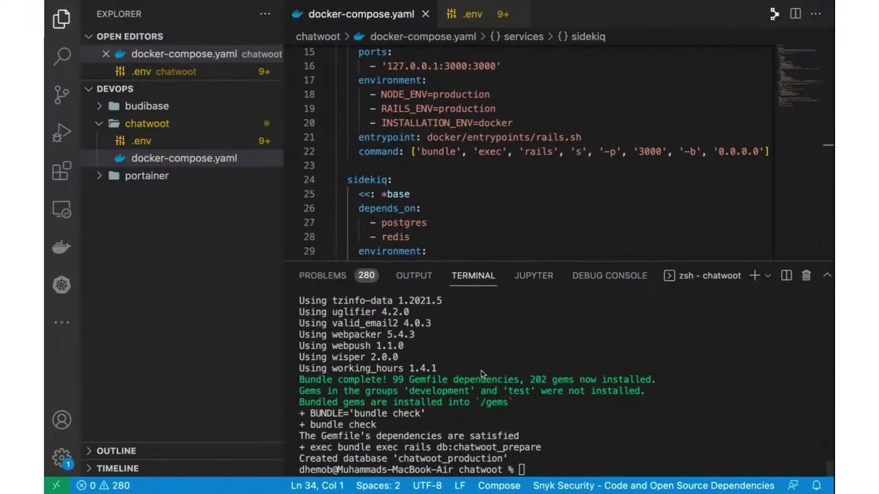
key(super+v)
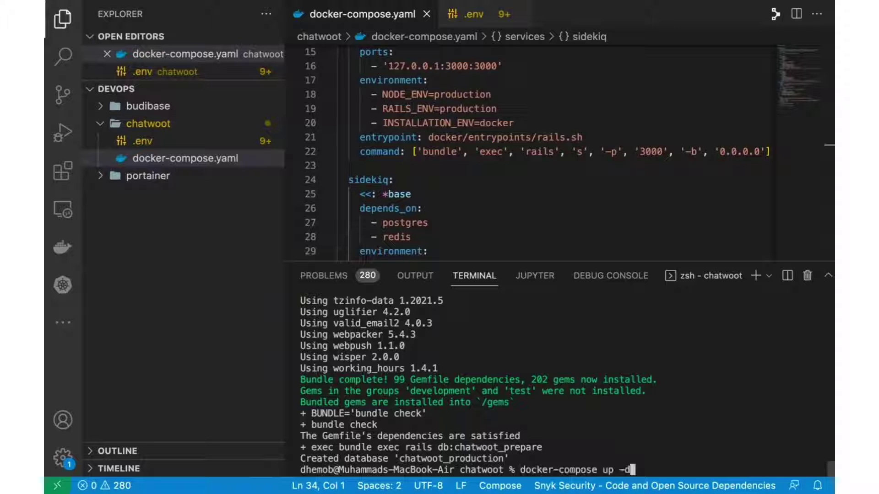
key(Return)
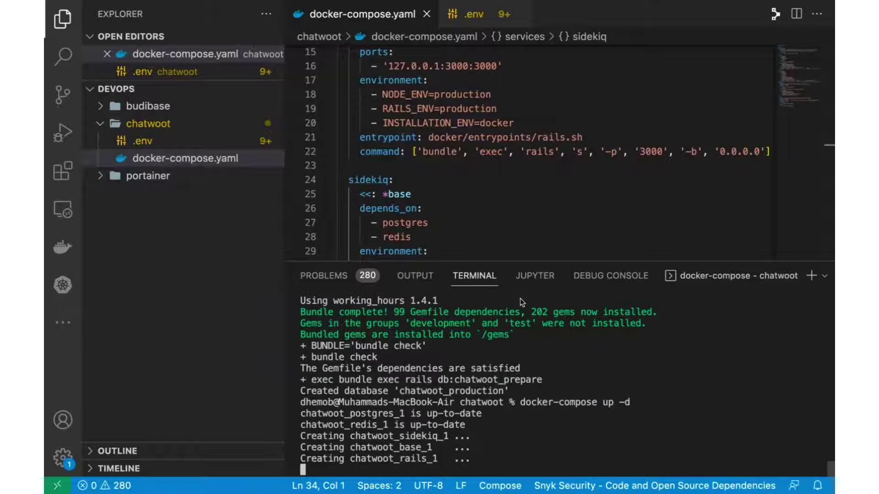
key(ctrl+Right)
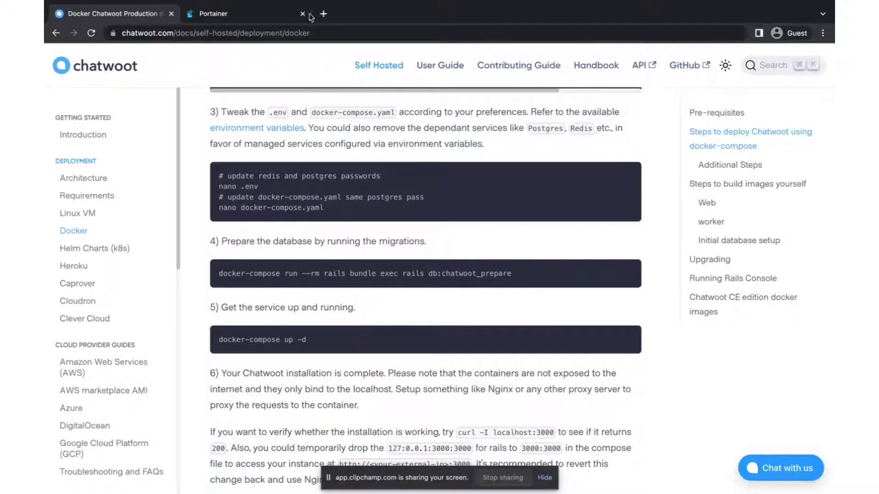
Step: Refresh Portainer, review chatwoot_rails_1 logs, and confirm rails and sidekiq containers are running
click(265, 19)
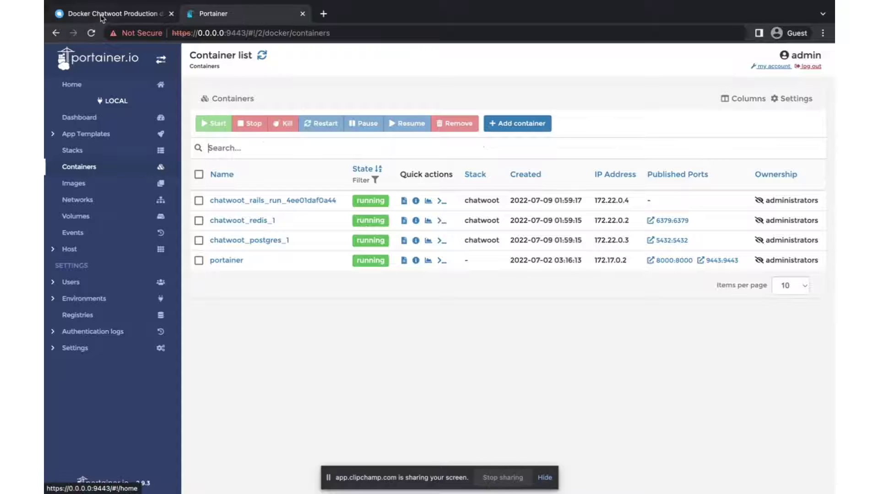
click(91, 33)
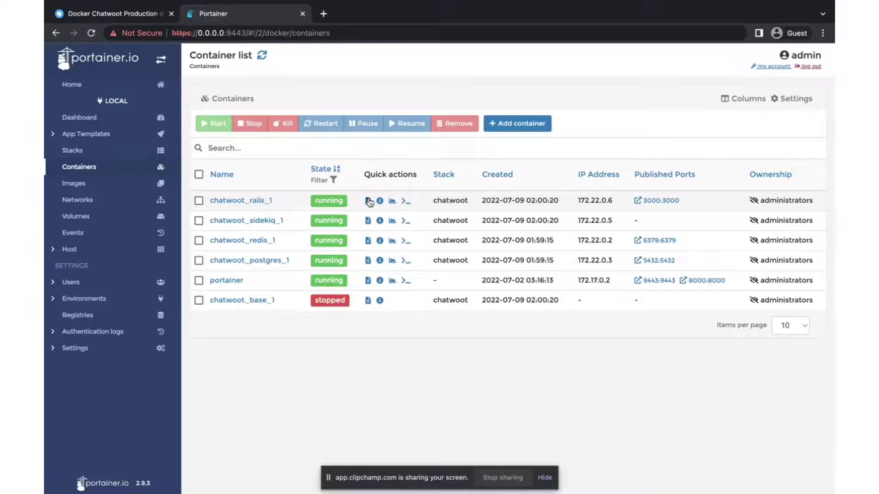
click(368, 201)
scroll(259, 451, down, 2)
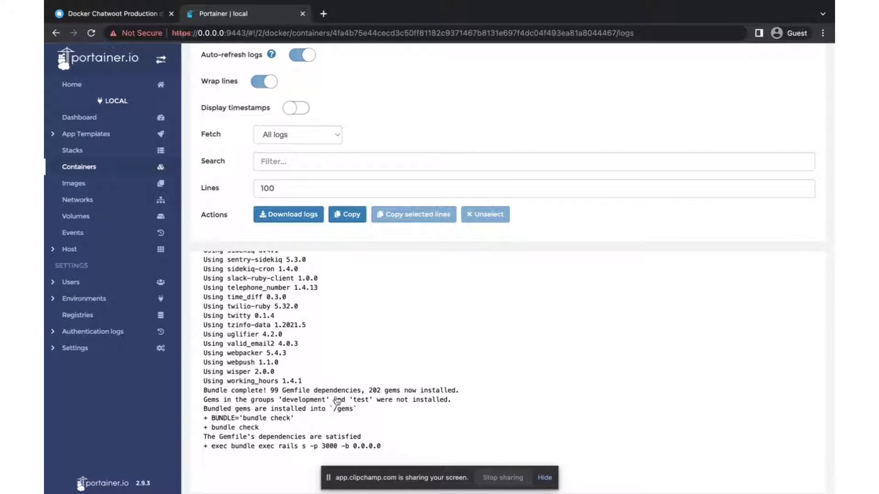
scroll(329, 414, up, 2)
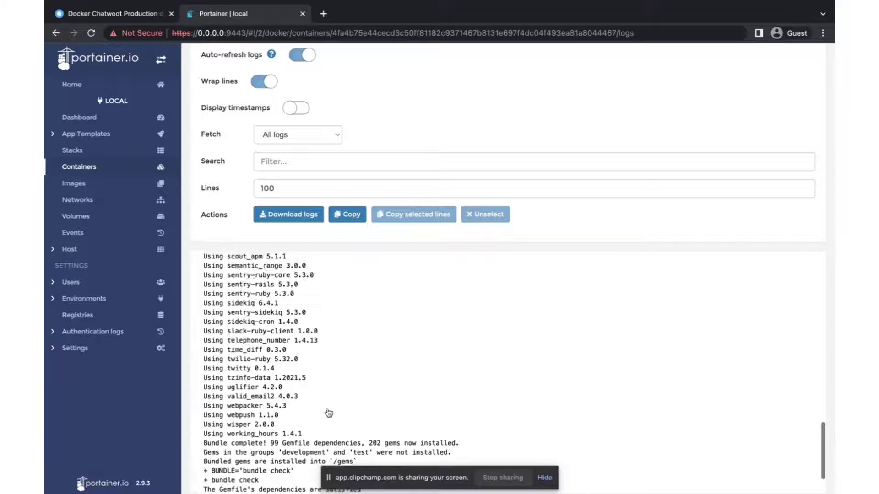
scroll(318, 169, up, 2)
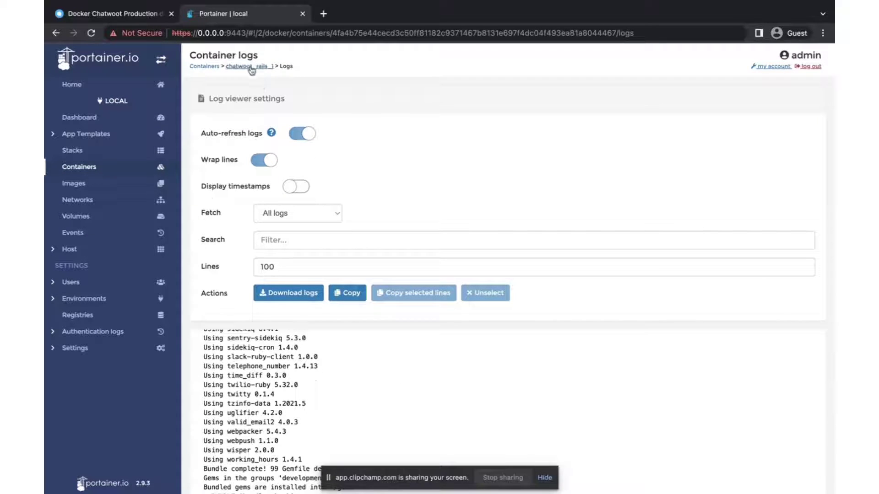
click(251, 67)
click(208, 68)
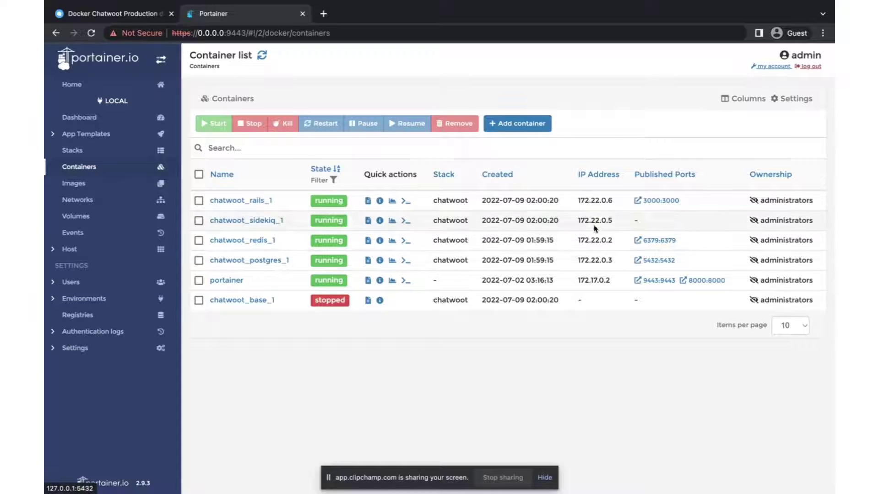
Step: Open Chatwoot on port 3000 and enter the admin's name, company 'Enterprise DevOps' and work e-mail
click(654, 200)
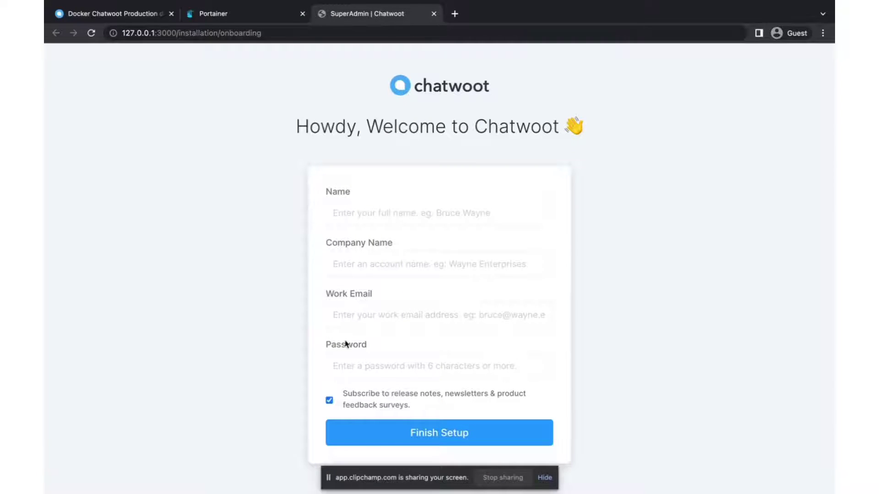
click(405, 214)
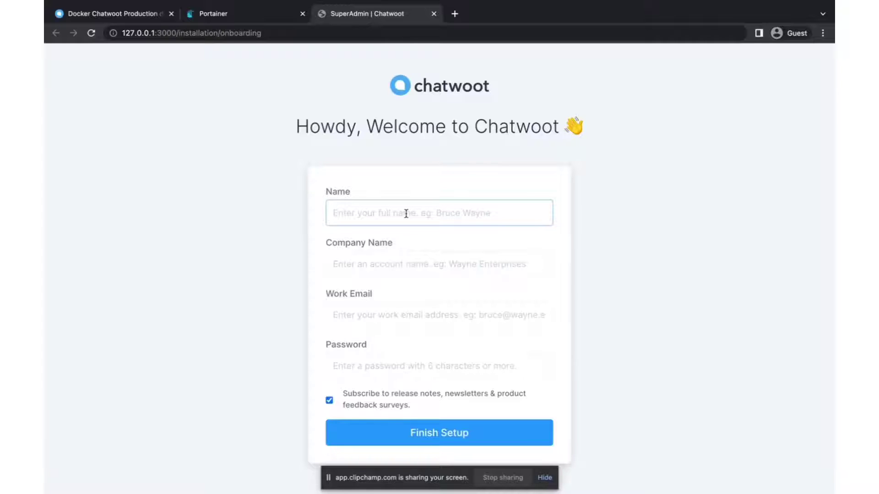
text(Test)
key(Tab)
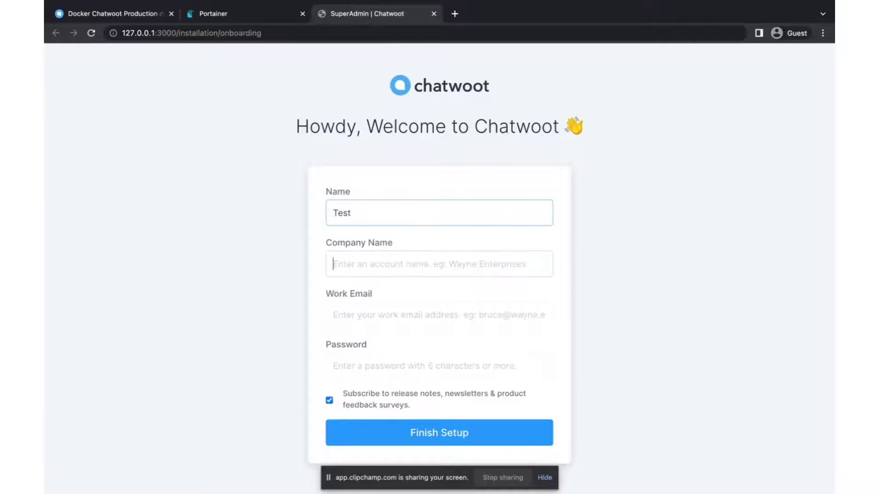
text(Enterpris)
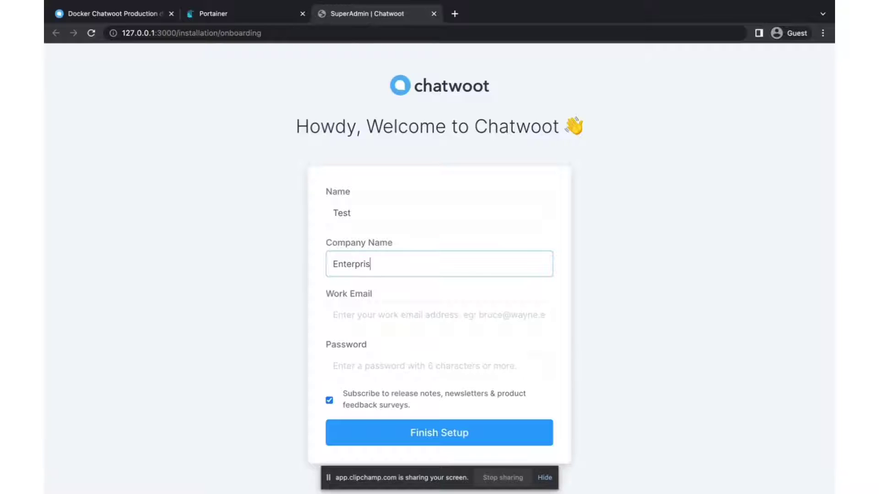
text(e DevOps)
key(Tab)
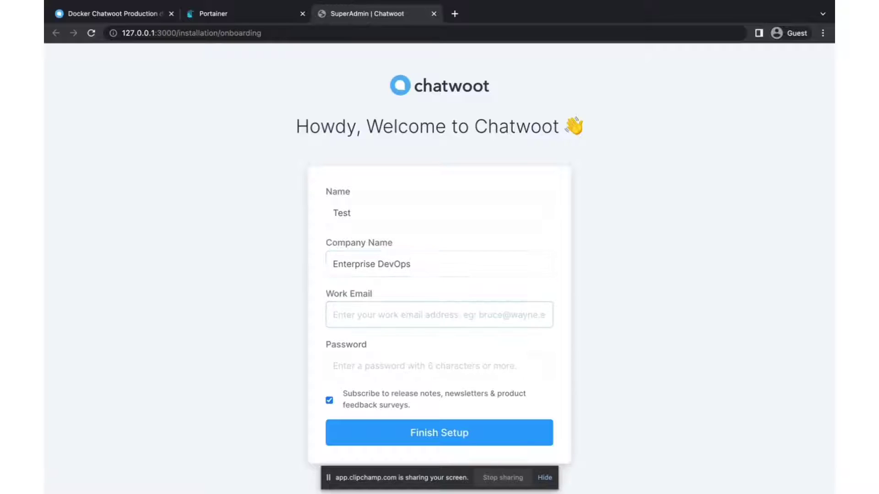
text(test@teset.com)
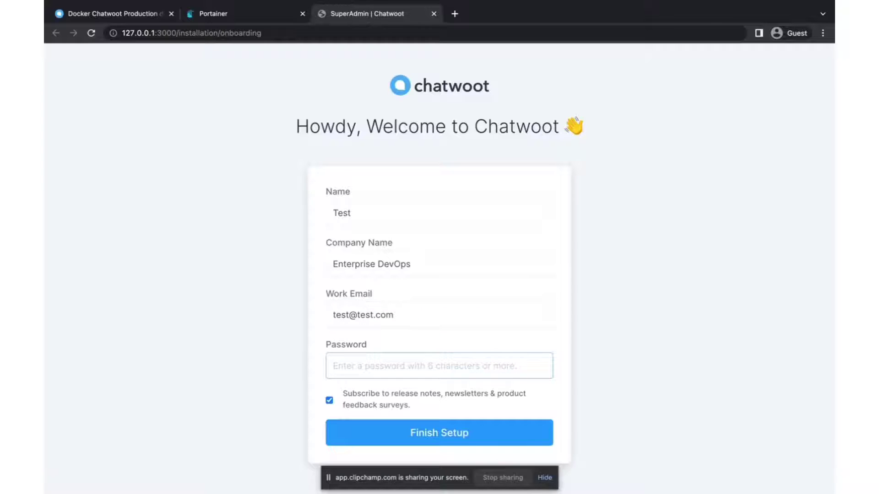
text(p)
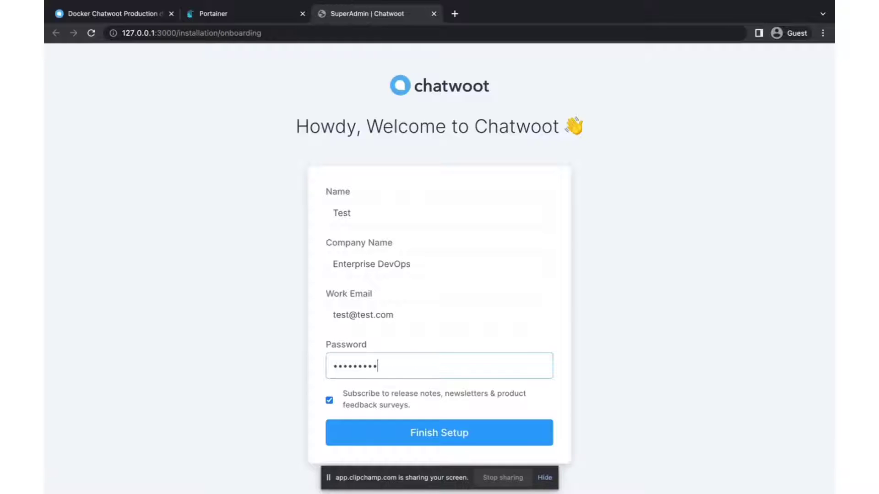
Step: Untick the newsletter subscription and submit the setup with Finish Setup
click(342, 403)
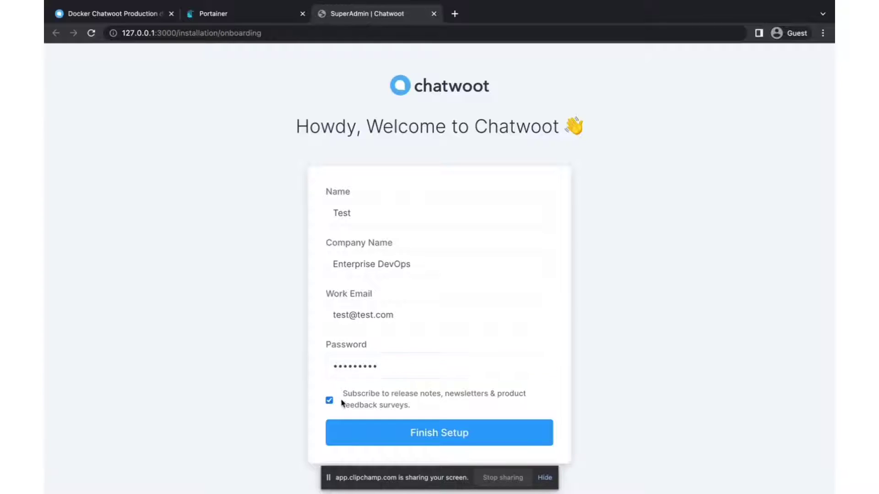
click(332, 402)
click(393, 431)
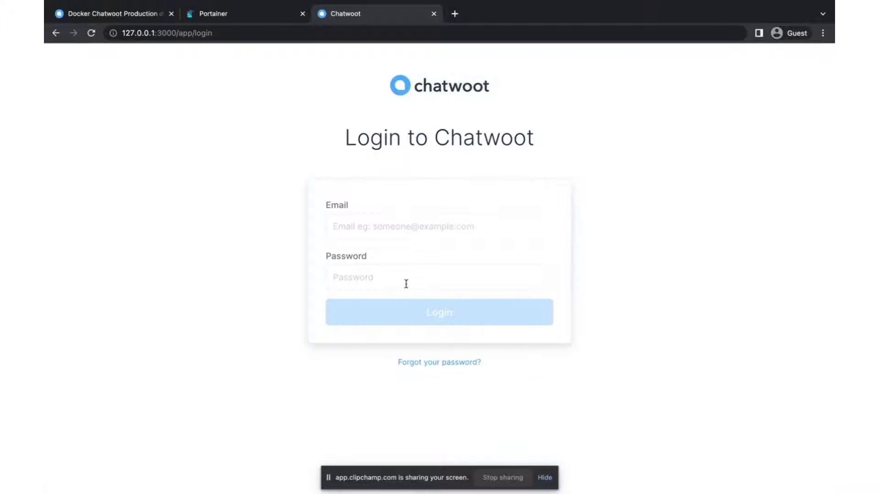
Step: Log in with the admin e-mail, fixing its typo, and the account password
click(398, 224)
text(t)
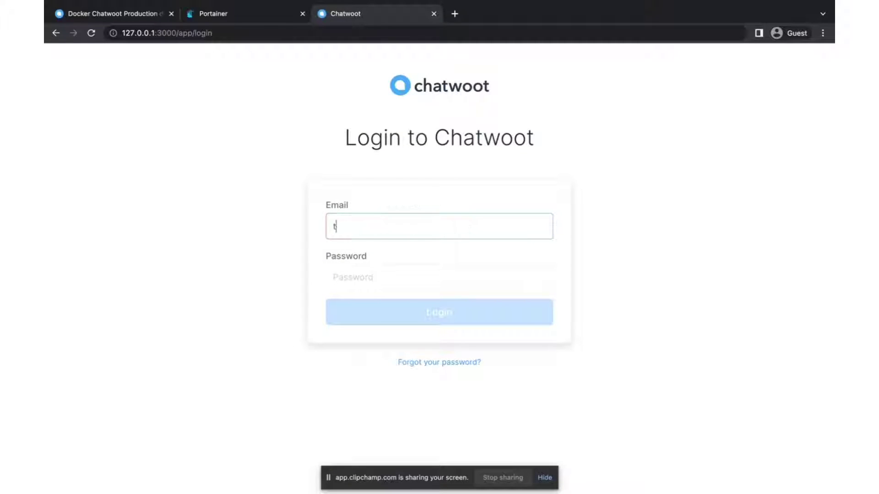
text(est@tes)
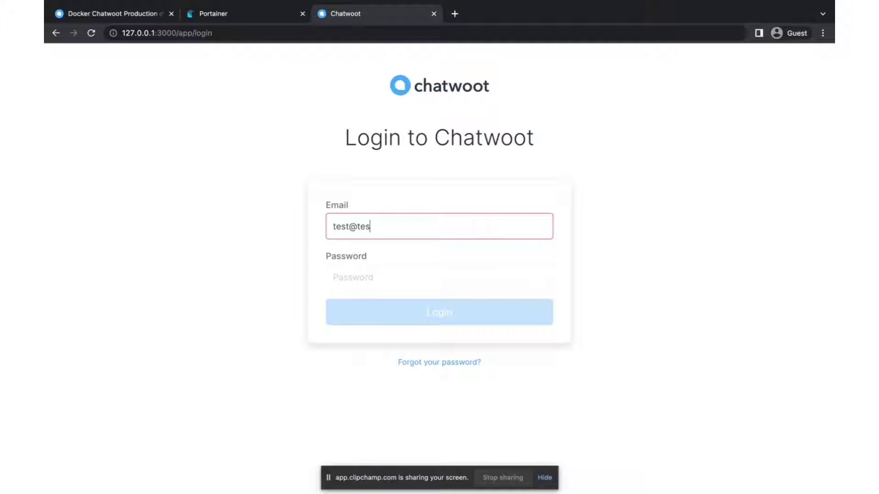
text(t.co)
key(BackSpace)
text(comn)
key(Tab)
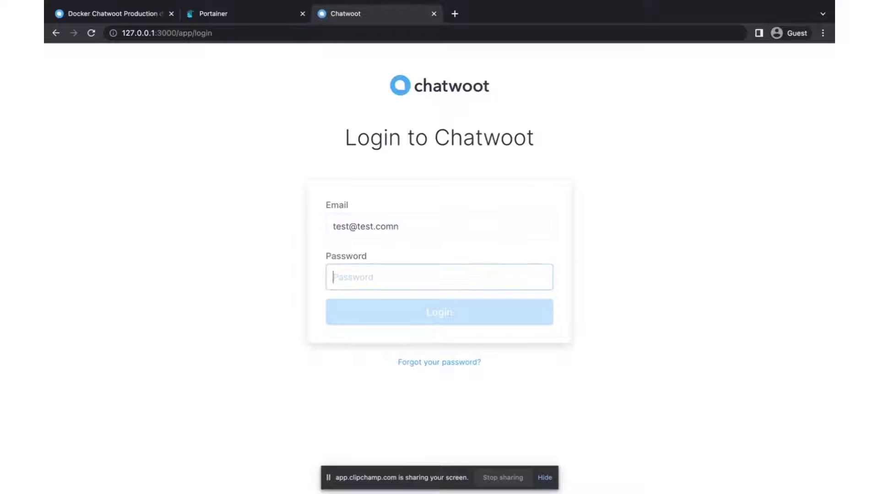
key(shift+Tab)
key(Right)
key(BackSpace)
key(Tab)
text(•••)
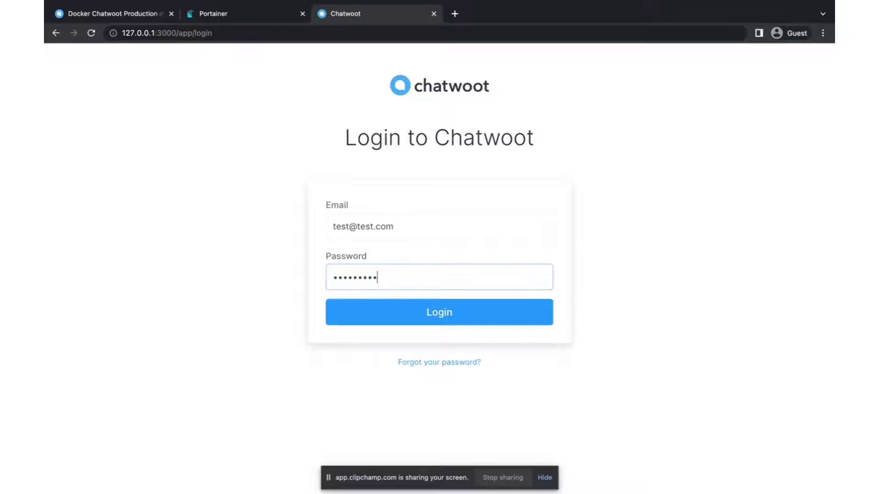
text(••••••)
key(Return)
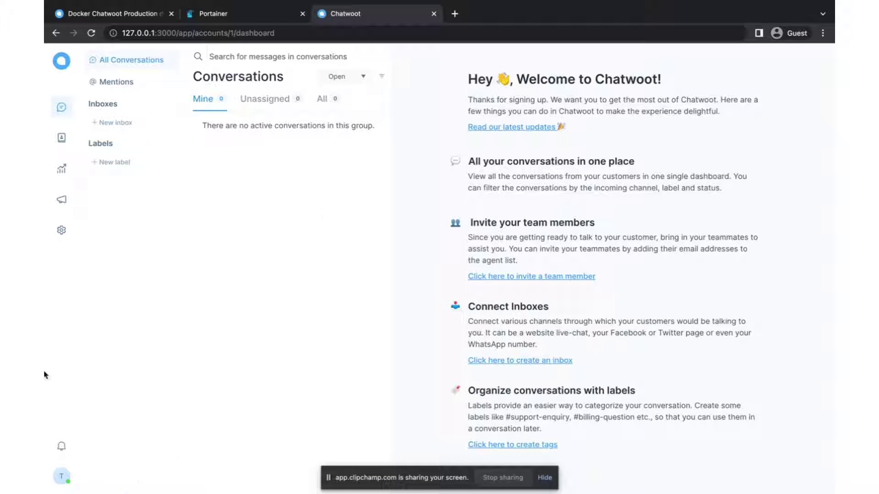
Step: Confirm Contacts is empty, then view Reports showing 0 open conversations and one agent online
click(61, 137)
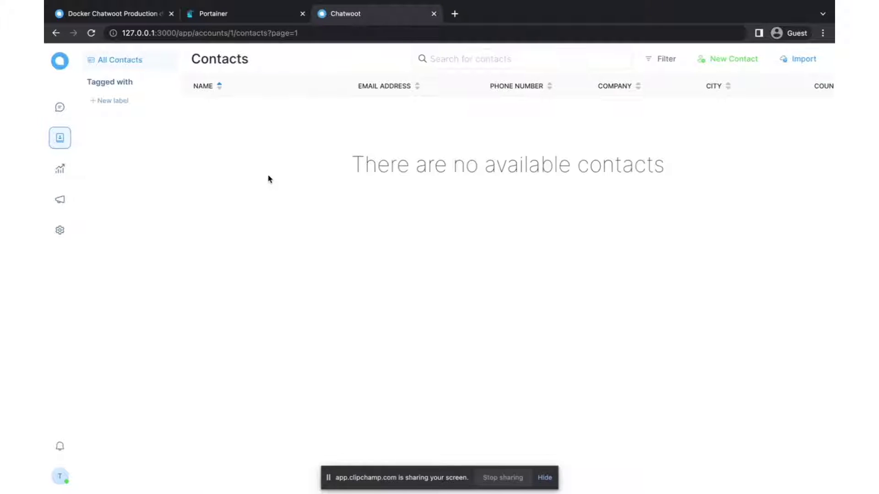
scroll(606, 91, right, 8)
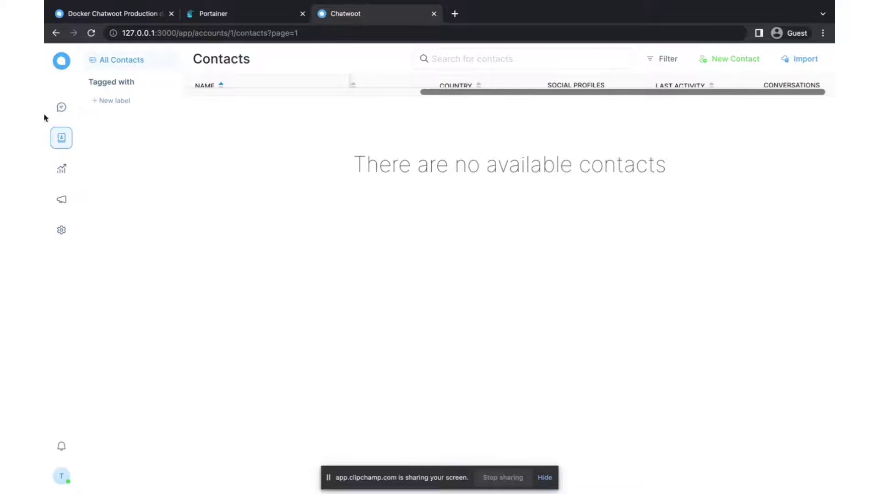
click(62, 169)
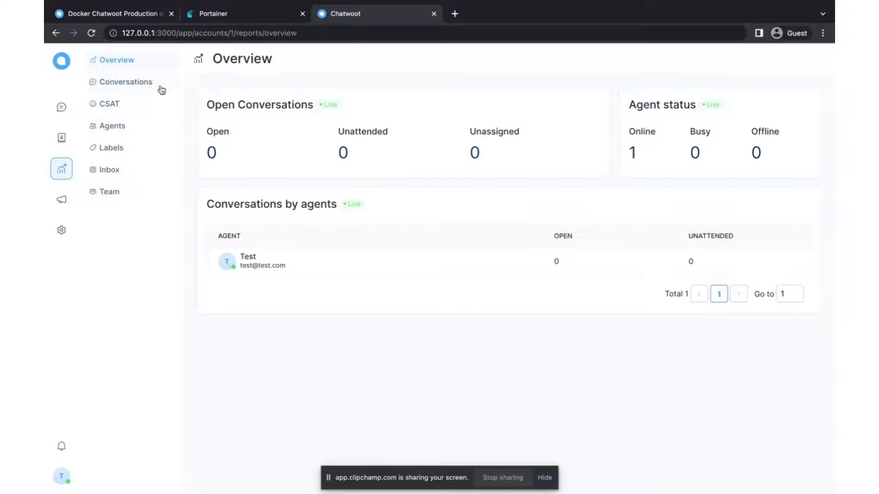
Step: Check the Conversations, CSAT, Agents, Labels, Inbox and Team reports, then go to Ongoing campaigns
click(143, 84)
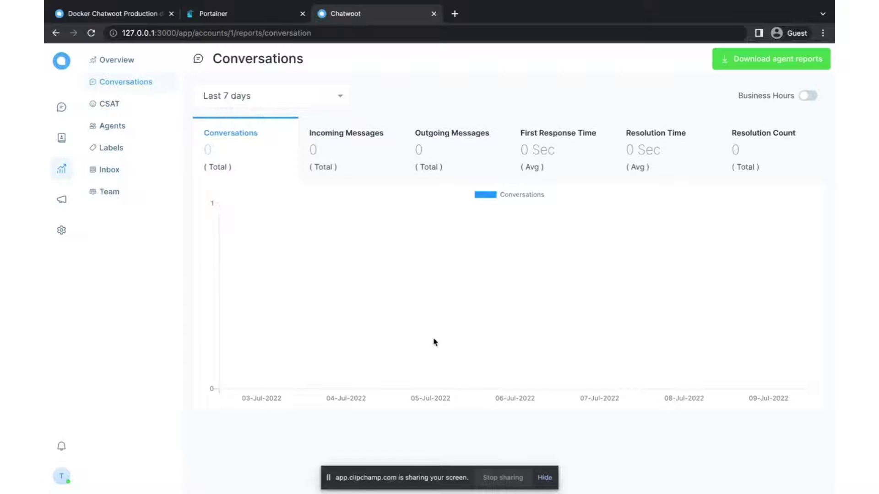
click(116, 102)
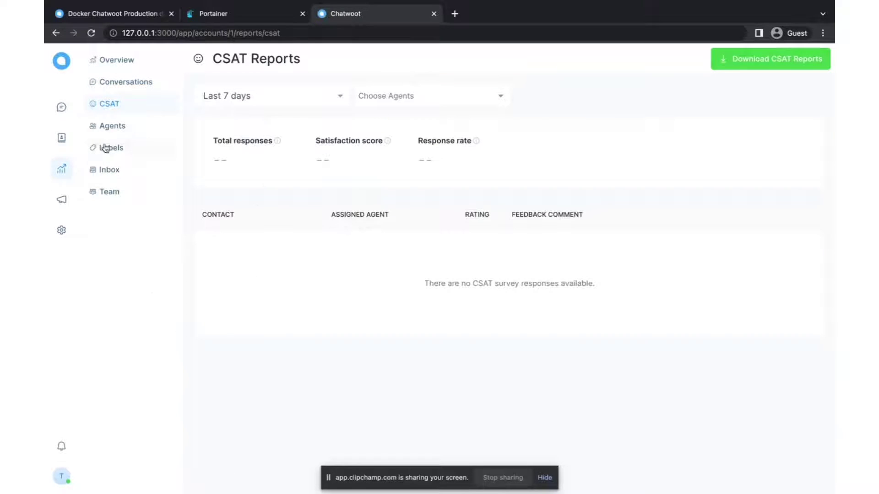
click(131, 126)
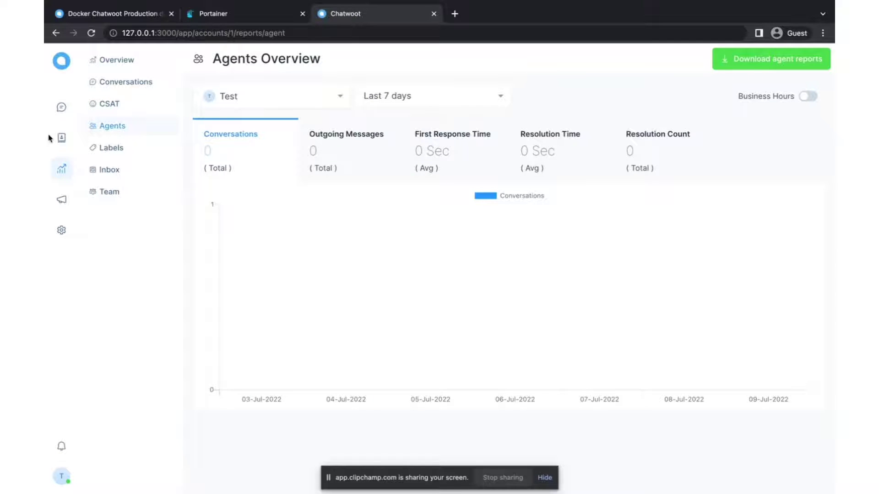
click(110, 147)
click(120, 176)
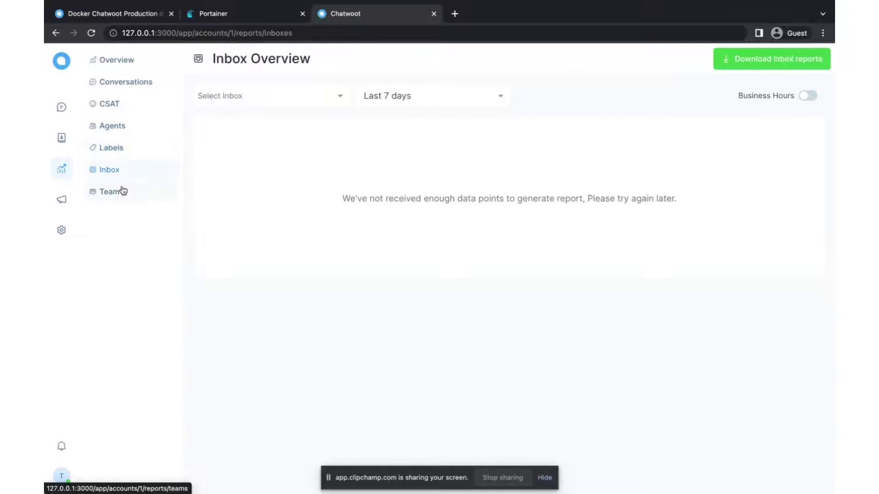
click(121, 190)
click(63, 204)
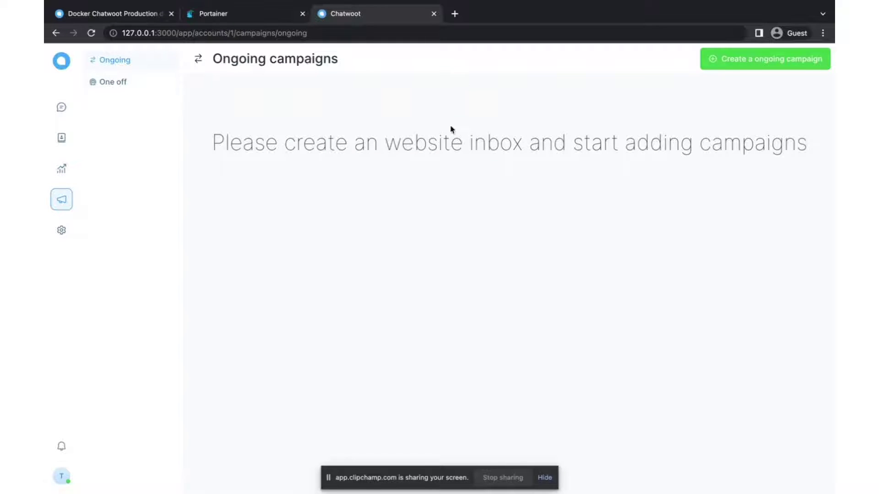
Step: Return from Contacts to Campaigns and open a blank Create a campaign form
click(61, 137)
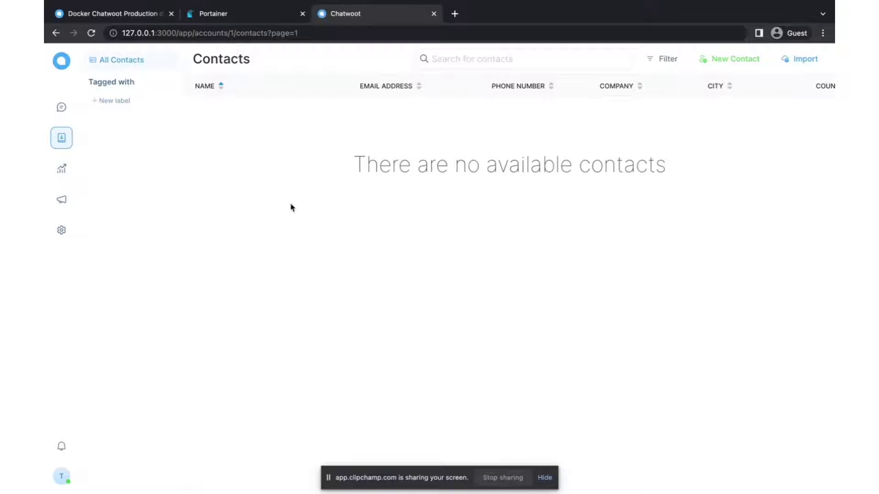
click(61, 200)
click(749, 64)
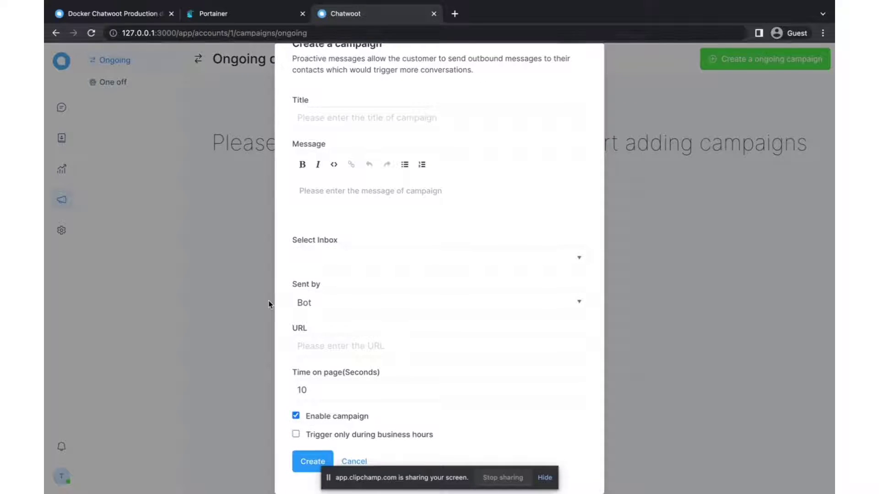
scroll(370, 177, up, 1)
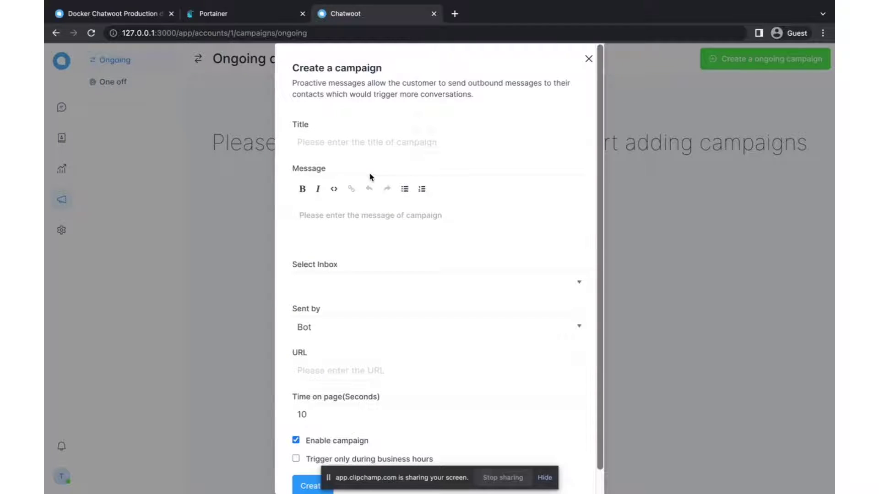
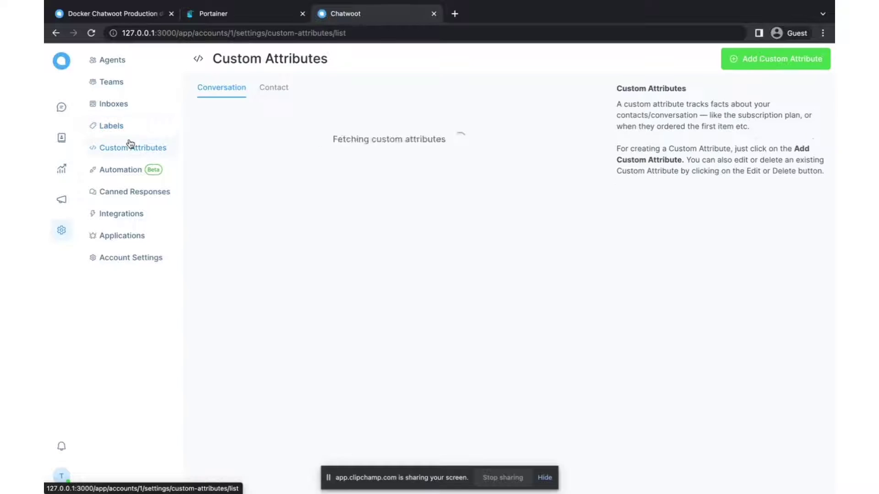
Step: Start a draft automation rule named 'test' with description 'tes' on the Conversation Created event
click(139, 170)
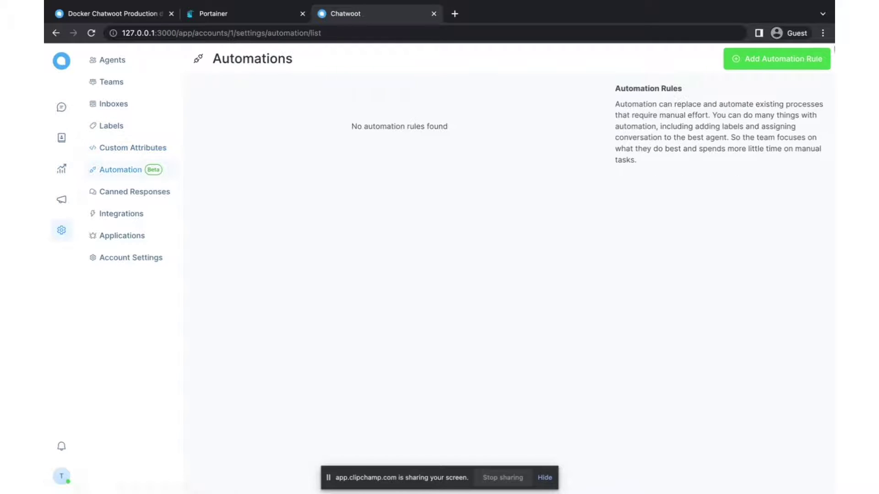
click(809, 54)
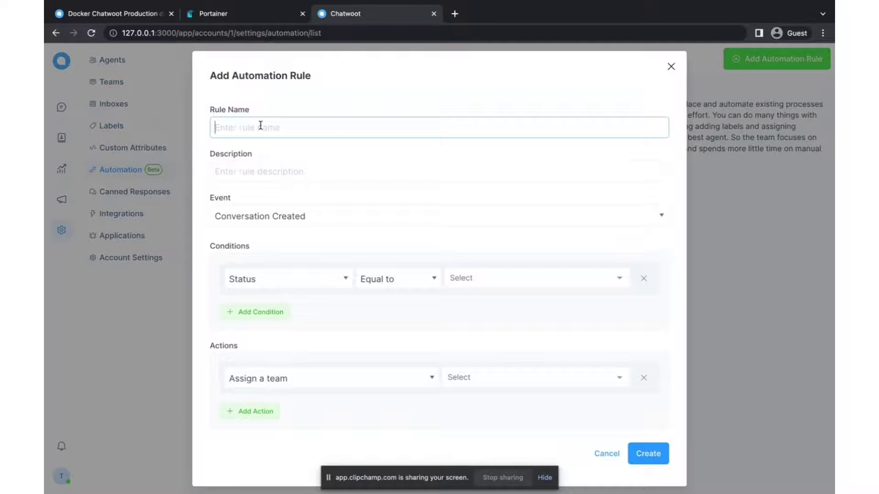
text(test)
key(Tab)
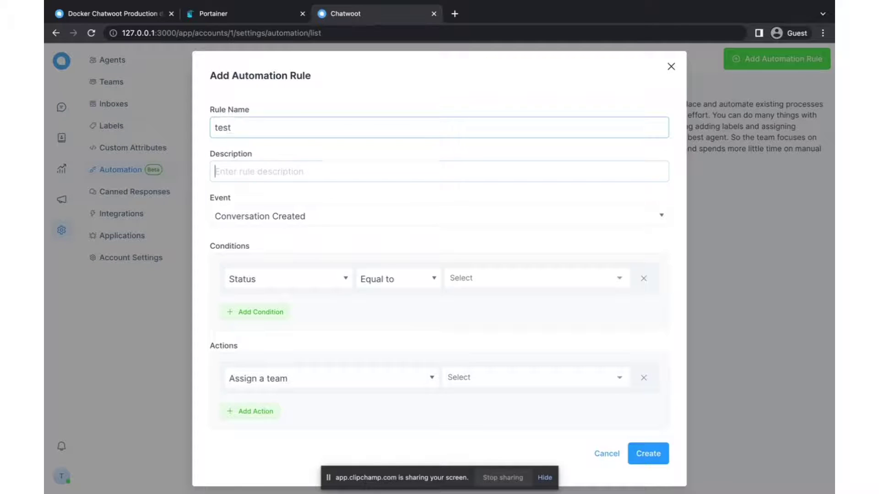
text(test)
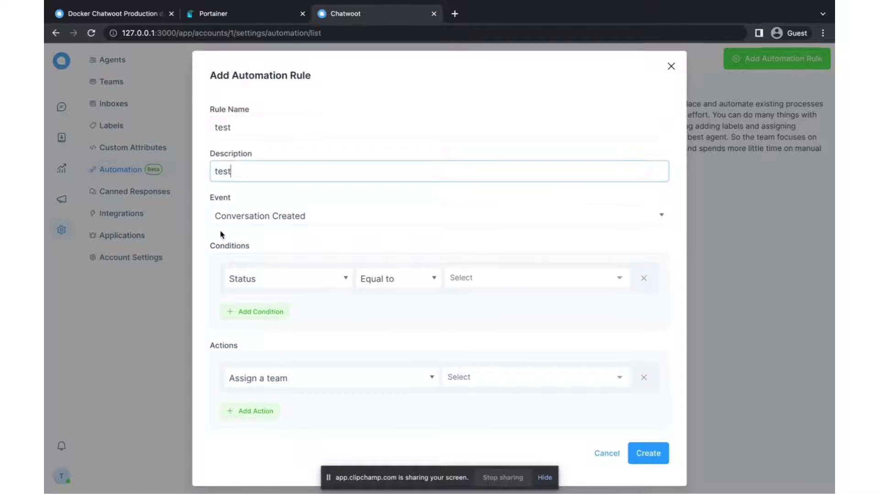
click(284, 222)
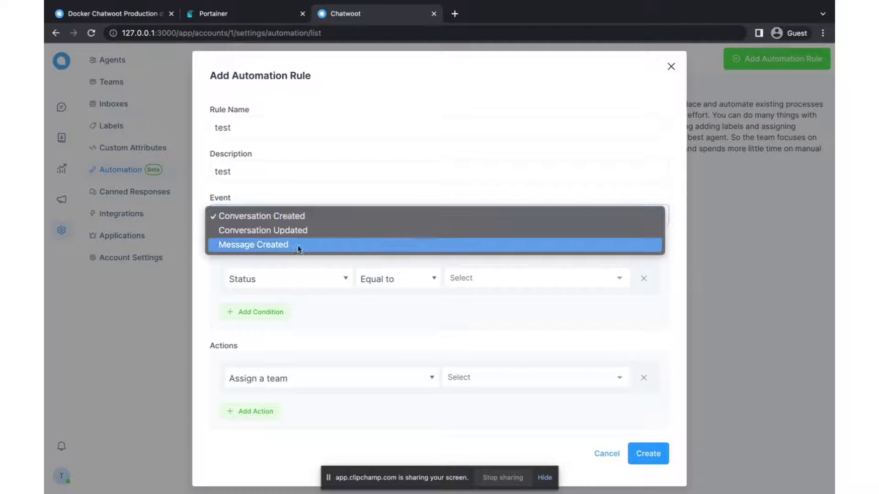
click(244, 265)
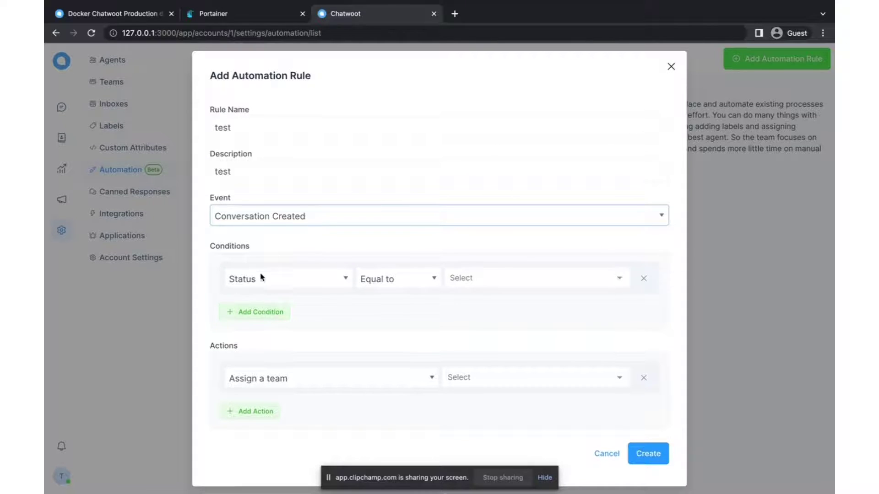
Step: Browse the condition's status values and the available rule actions
click(480, 275)
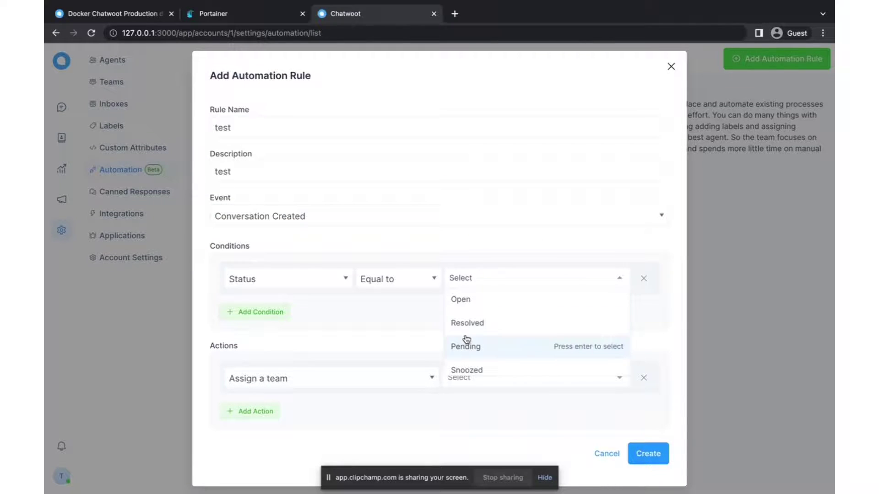
scroll(458, 341, down, 1)
click(434, 332)
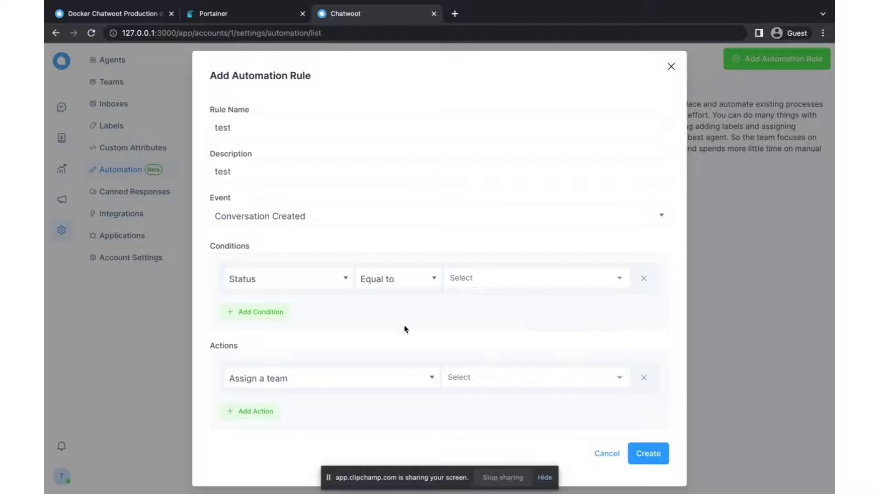
click(286, 375)
click(305, 337)
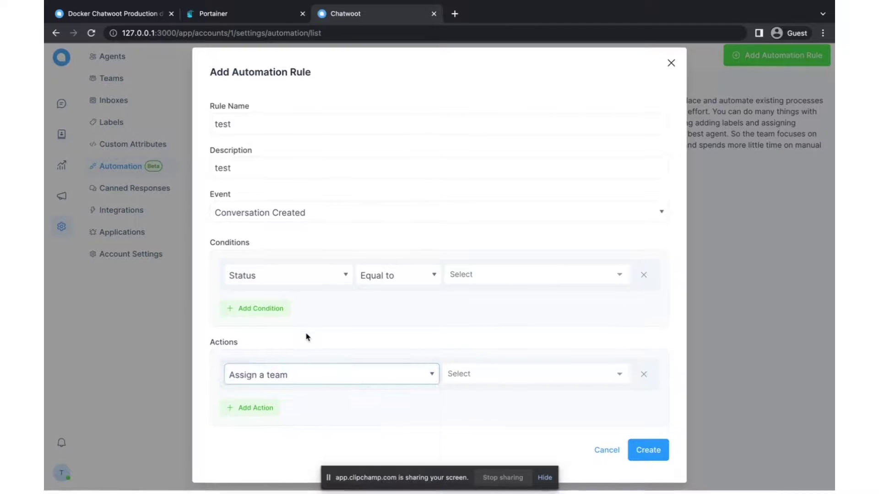
click(290, 378)
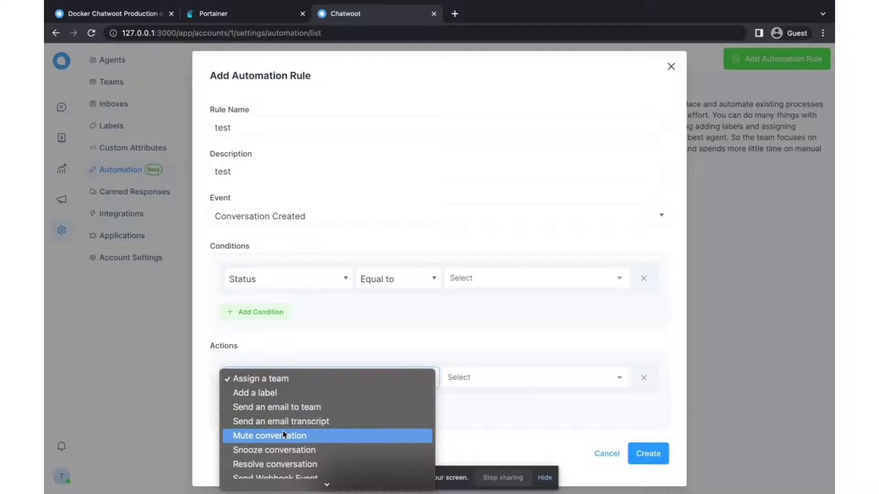
scroll(286, 430, down, 2)
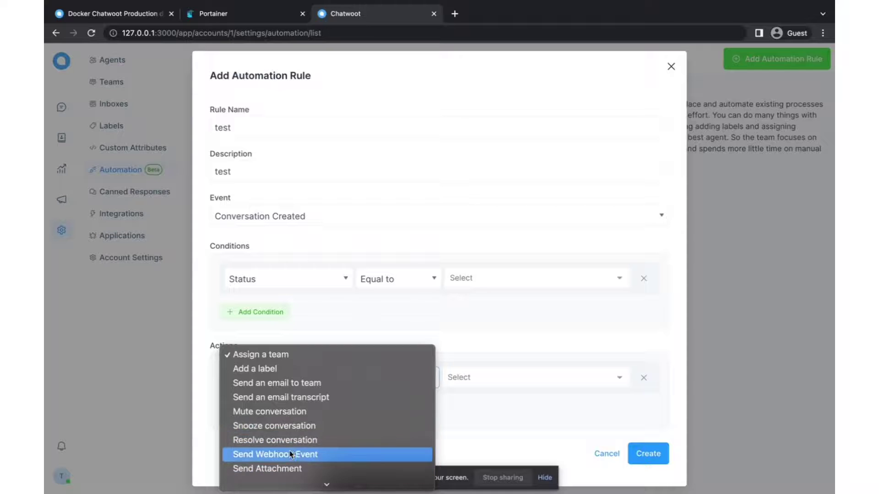
scroll(284, 440, down, 1)
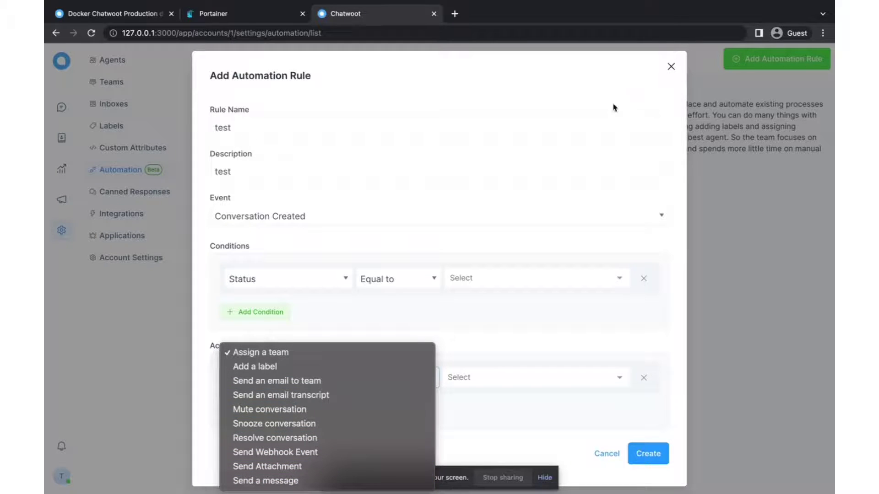
Step: Discard the unsaved automation rule and go to Canned Responses
click(671, 69)
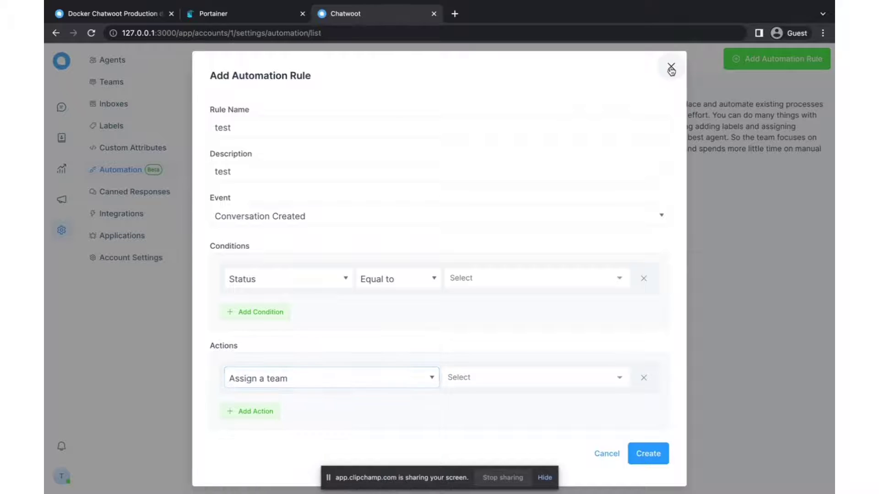
click(671, 69)
click(136, 192)
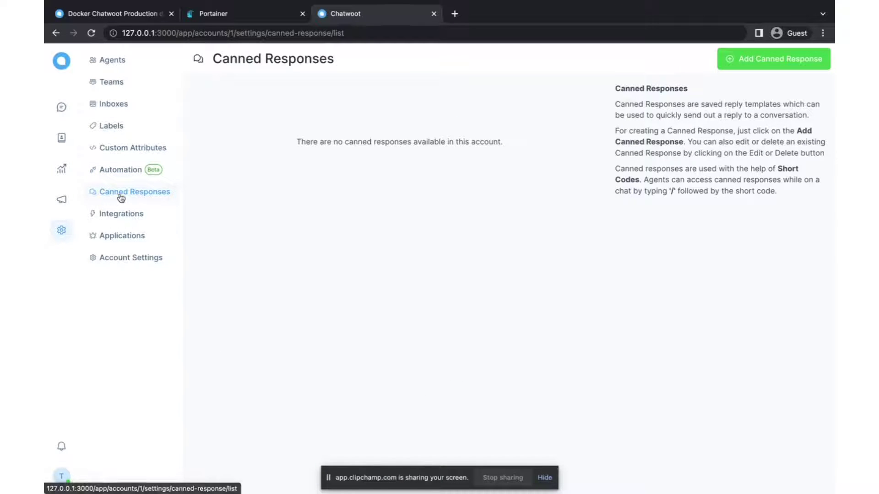
Step: Save canned response 'hello' reading 'Hi, this is [agent] from Enterprise DevOps'
click(760, 58)
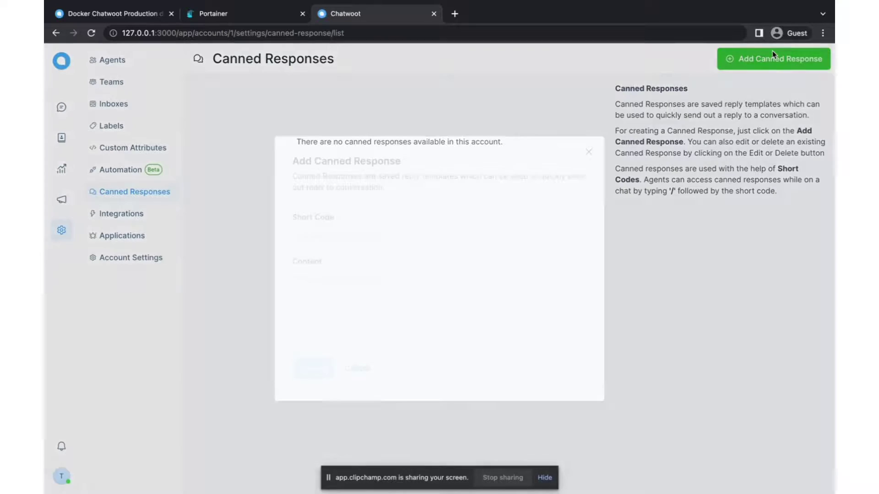
click(323, 238)
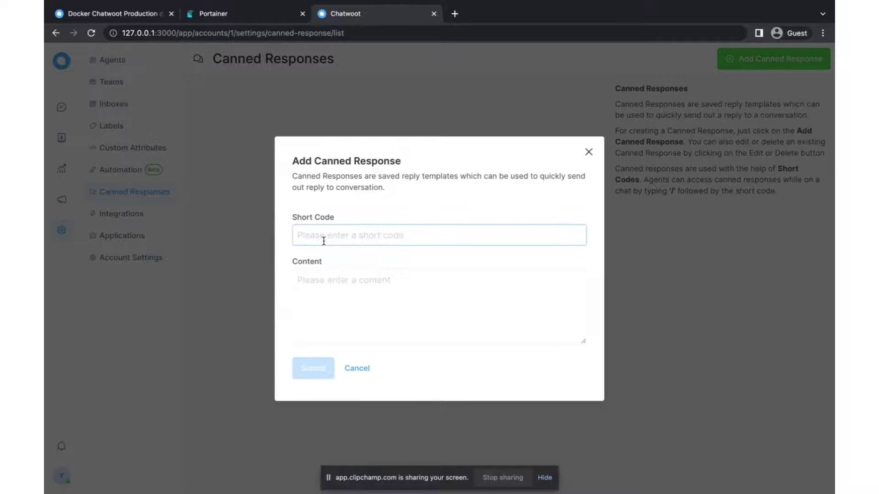
text(hello)
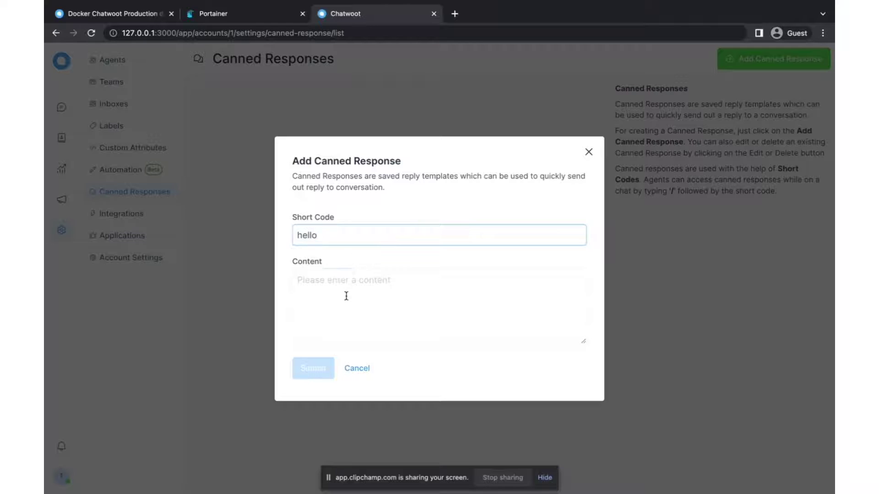
click(345, 297)
text(Hi , thi)
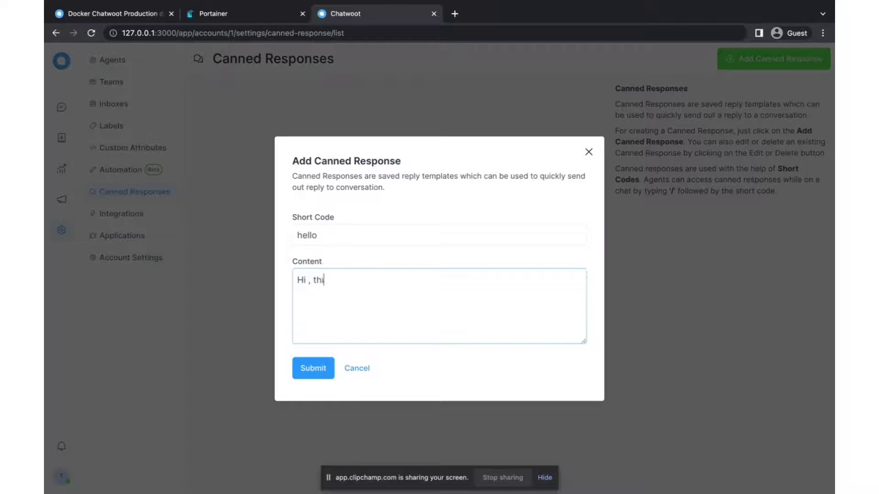
text(s is Dan fro E)
key(BackSpace)
text(enter)
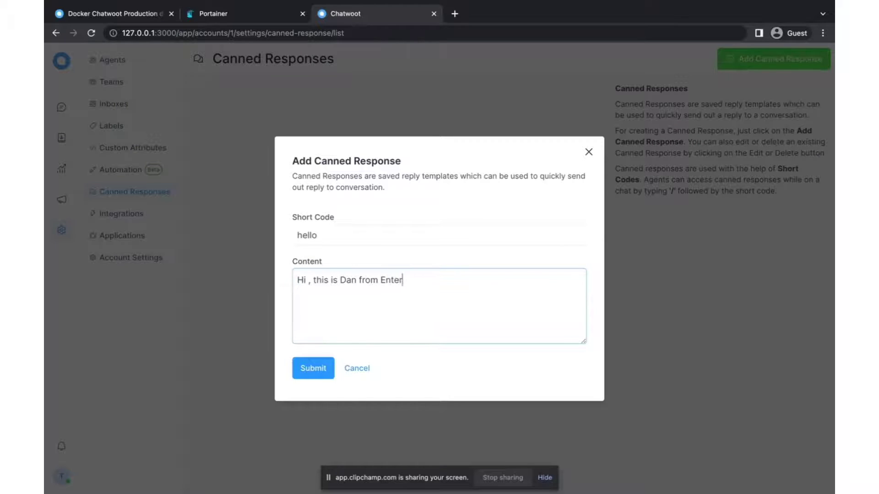
text(prise DevOps)
click(319, 380)
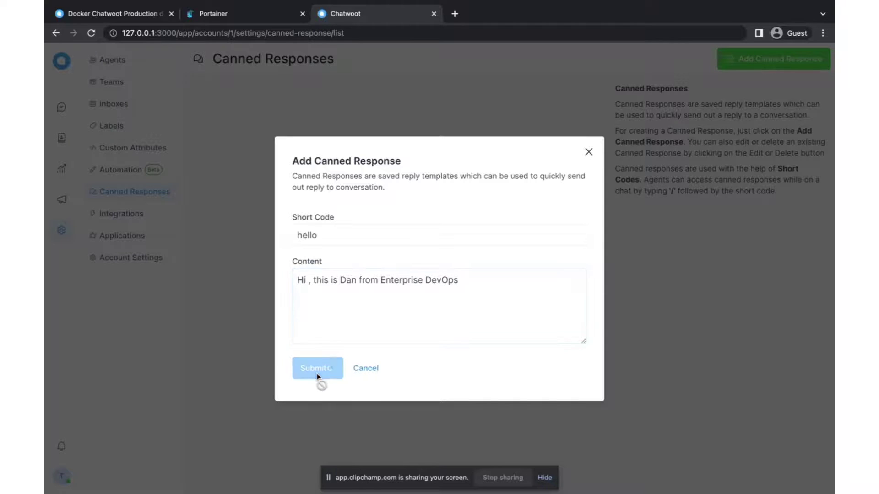
click(127, 220)
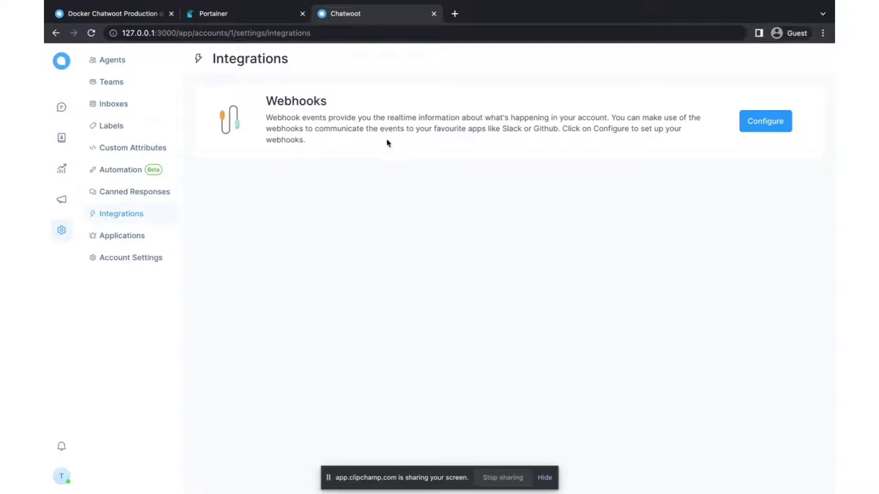
Step: View Account Settings for Enterprise DevOps (English, v2.6.0) and check the status menu
click(125, 236)
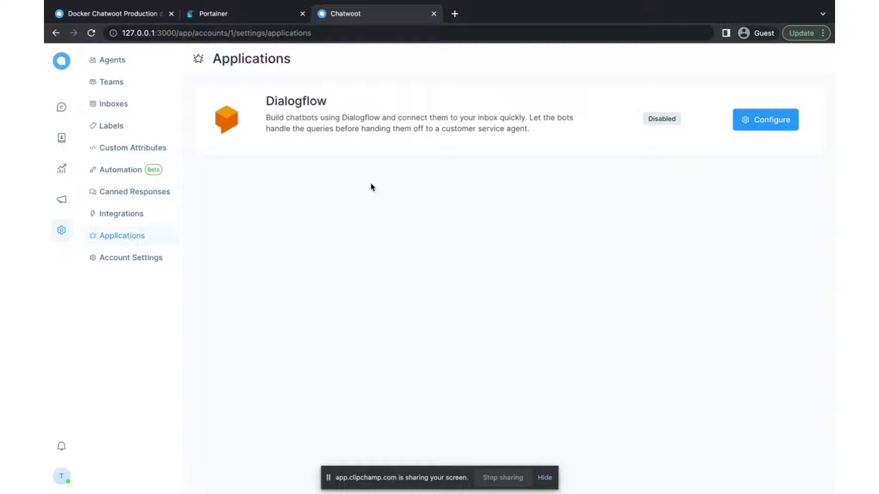
click(161, 261)
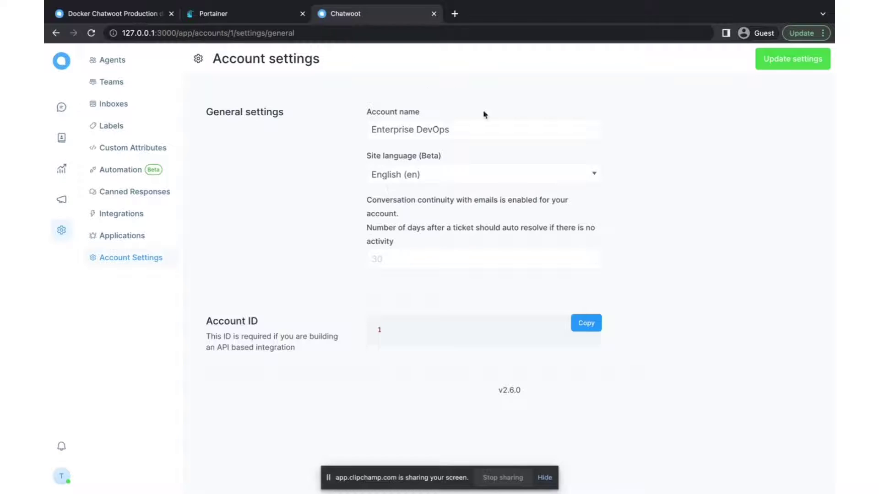
click(62, 477)
click(241, 408)
click(62, 477)
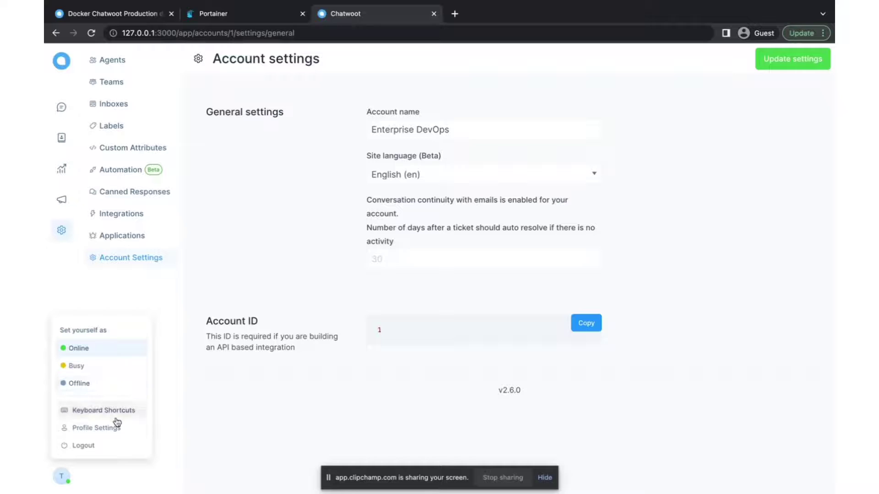
click(180, 406)
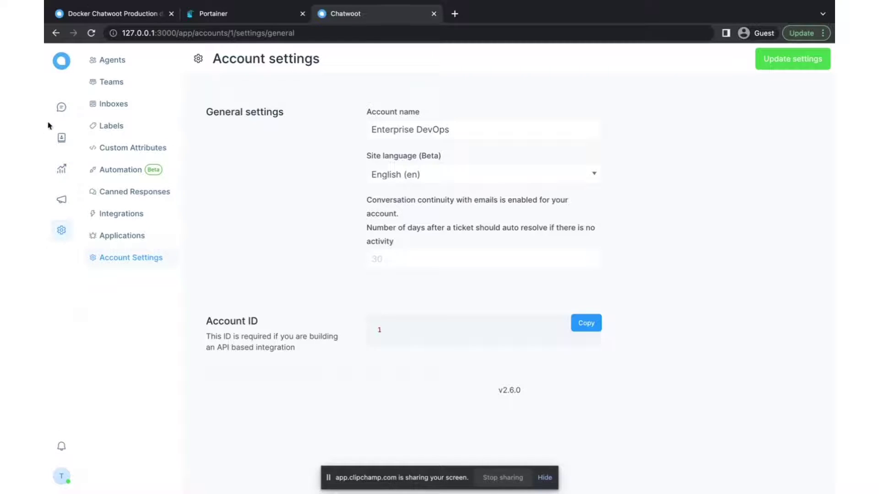
Step: From the Conversations dashboard, begin a new inbox to reach the channel list
click(61, 107)
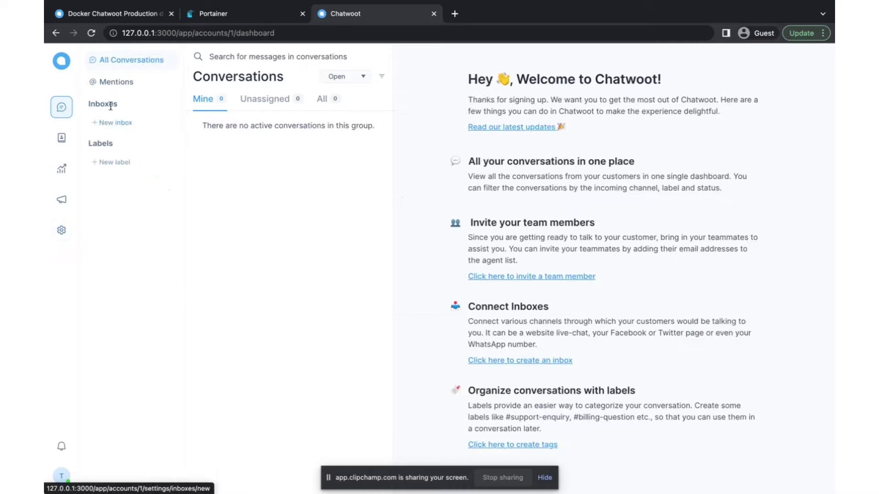
click(116, 123)
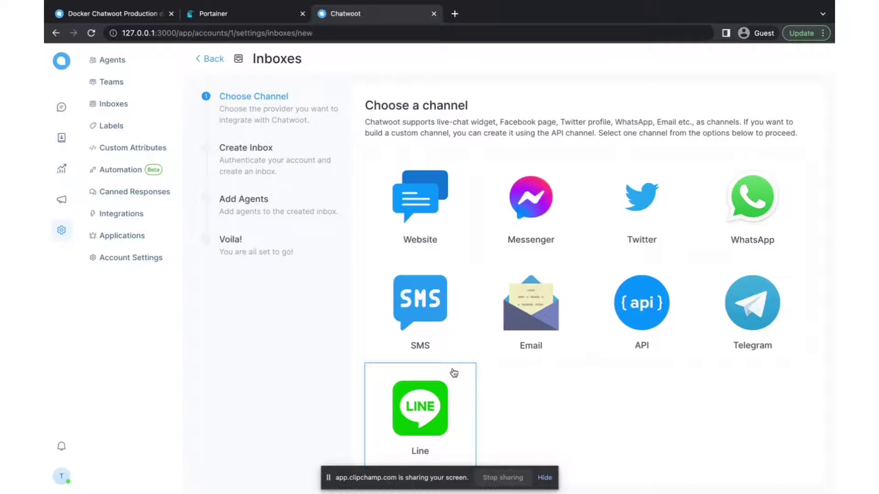
Step: Choose the Website channel named 'Enterprise DevOps' with domain entdevops.com
click(419, 201)
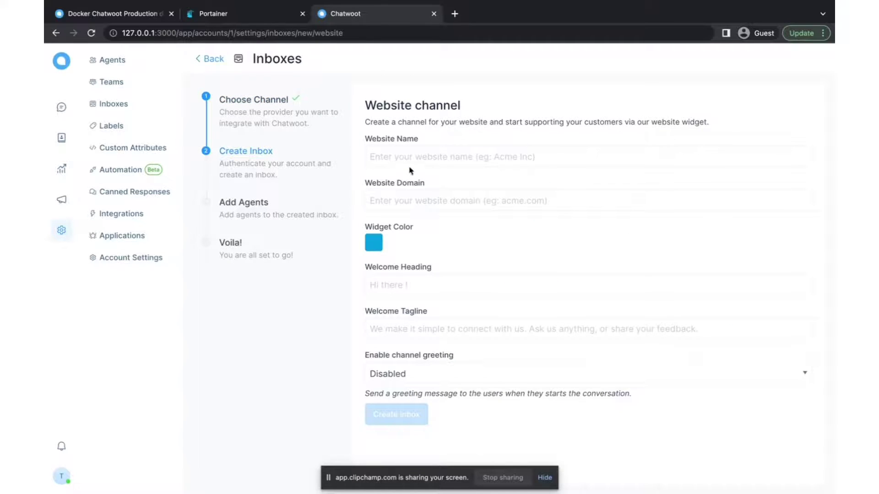
click(410, 161)
text(Enterpr)
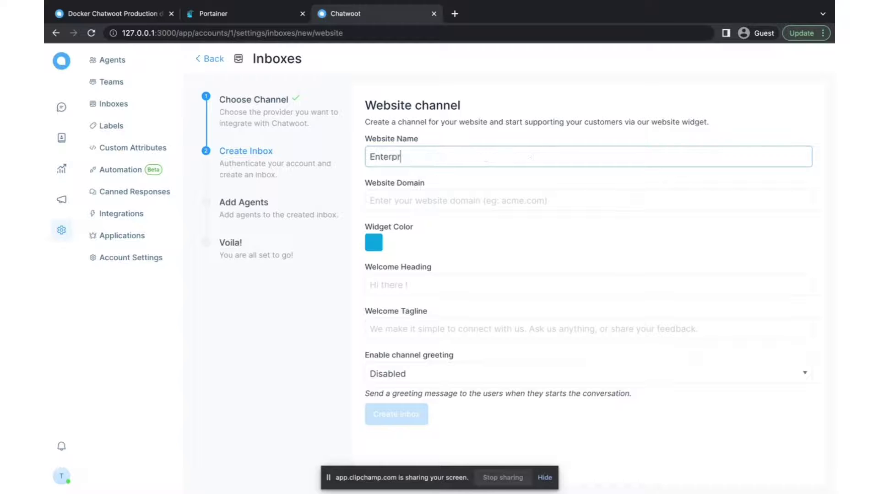
text(ise DevOps)
key(Tab)
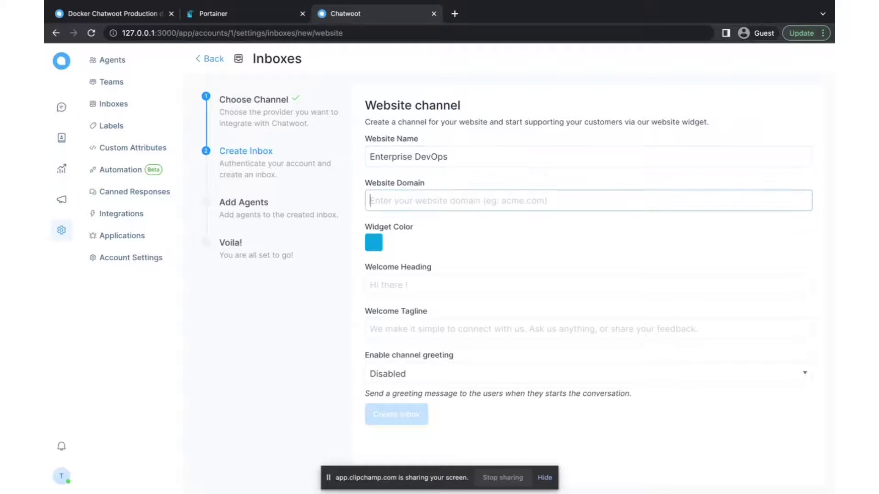
text(entdevops.co)
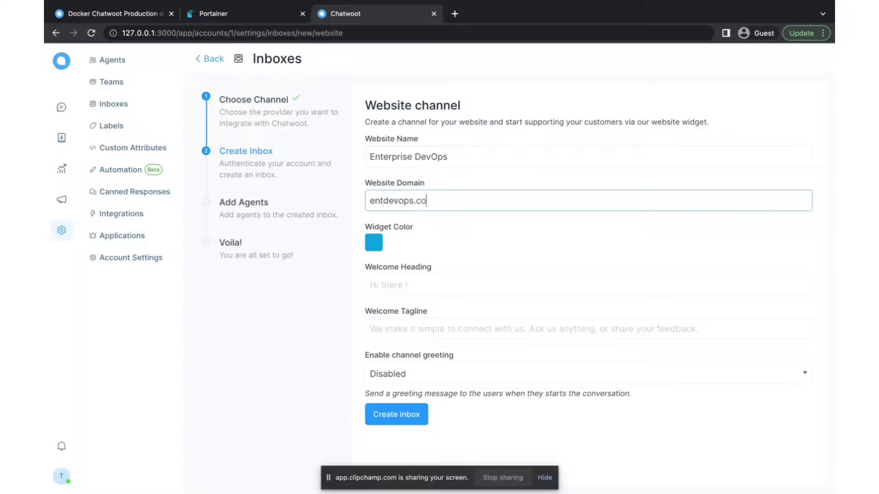
text(m)
Step: Add heading 'Hi , Welcome', tagline 'Implementing Enterprise DevOps', enable greeting, and create the inbox
click(424, 281)
text(H)
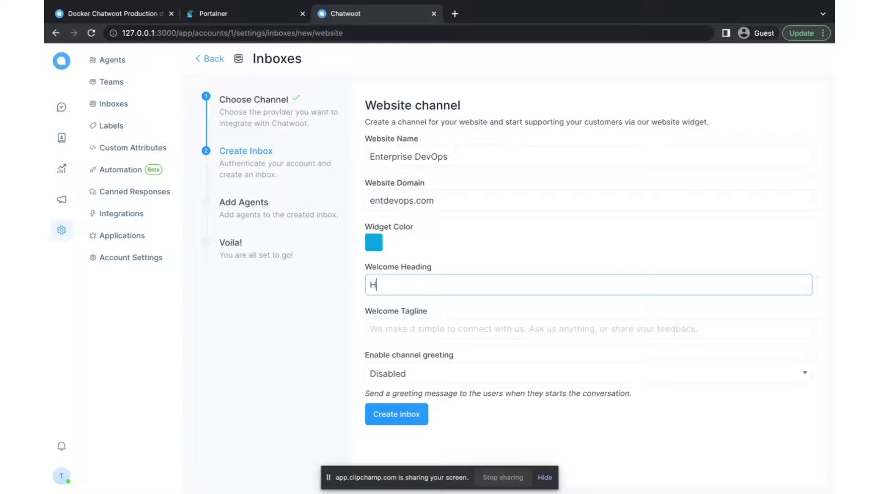
text(i , Welcome)
click(407, 325)
text(Inte)
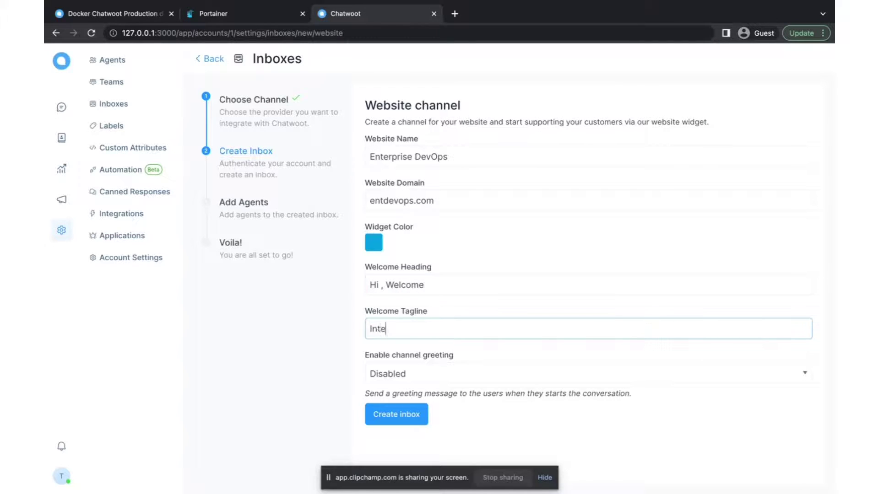
text(lementing Ent)
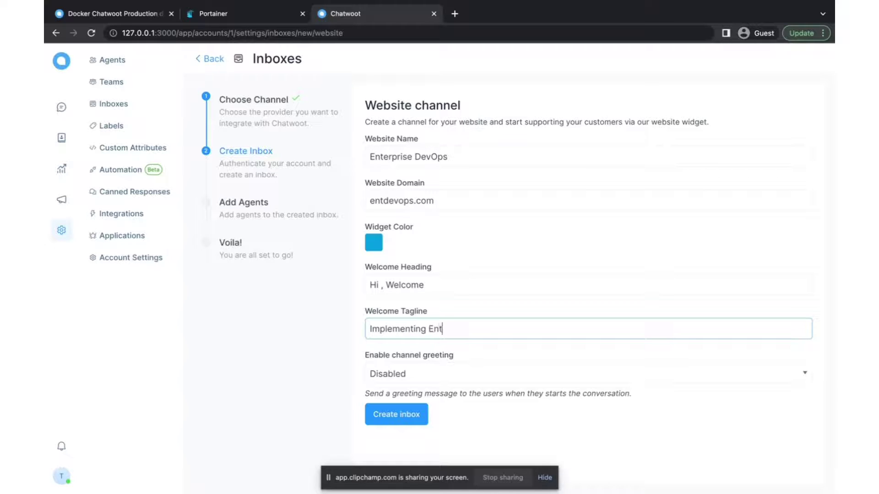
text(erprise DevOps)
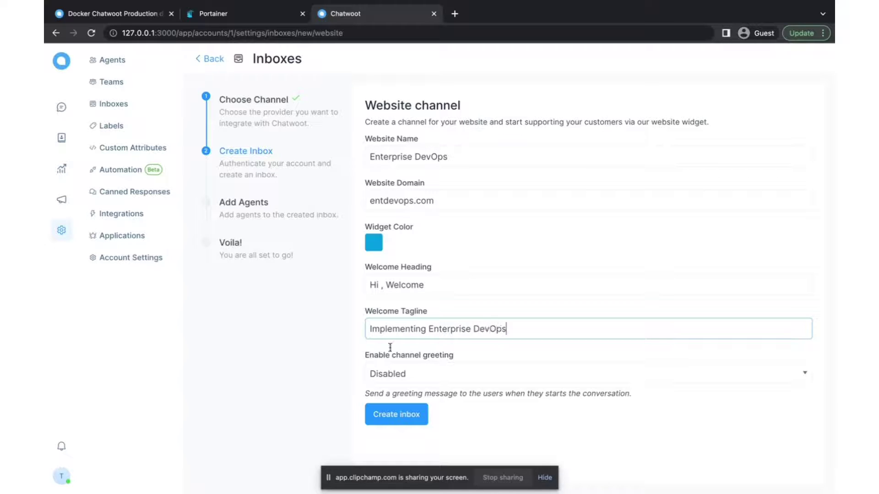
click(427, 372)
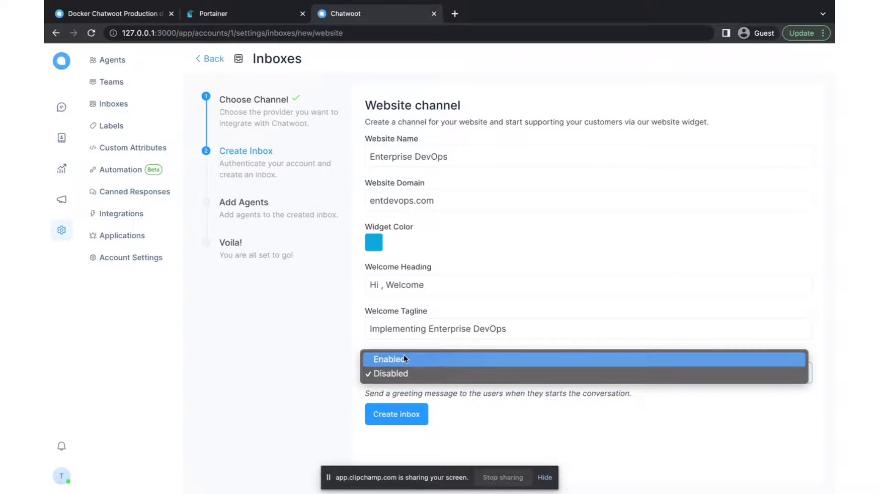
click(406, 359)
scroll(412, 379, down, 1)
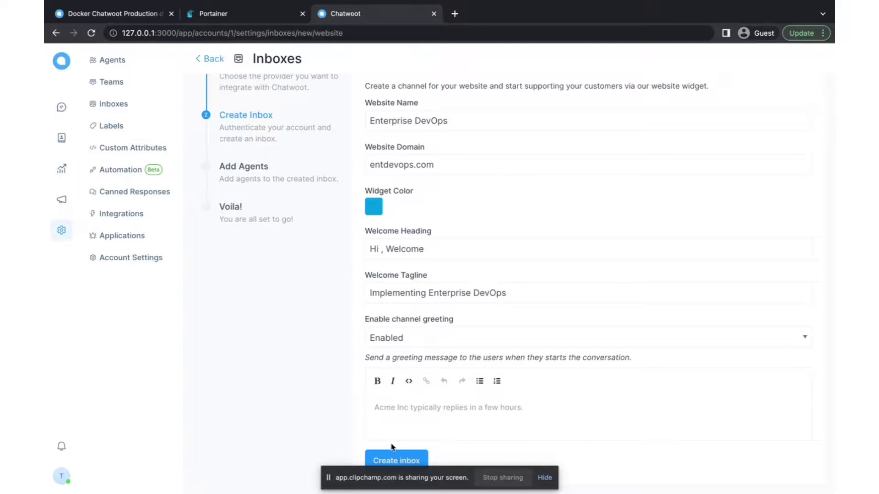
click(396, 460)
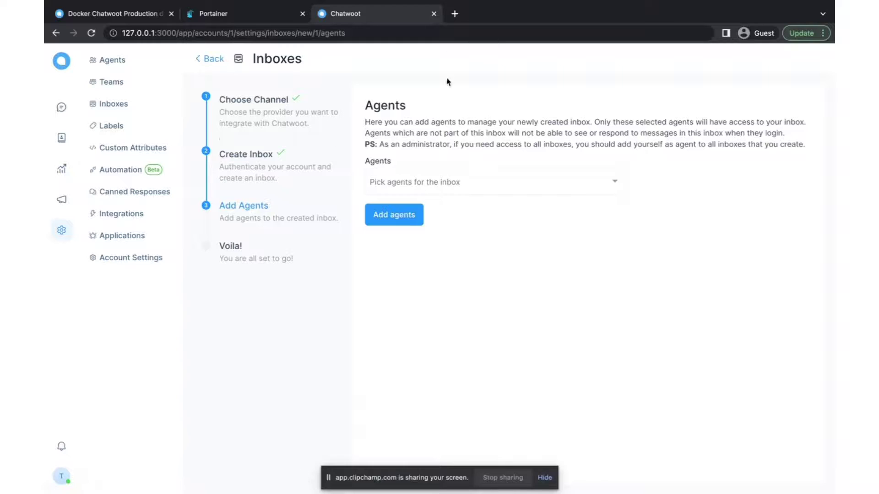
Step: Select agent Test for the Enterprise DevOps inbox
click(394, 182)
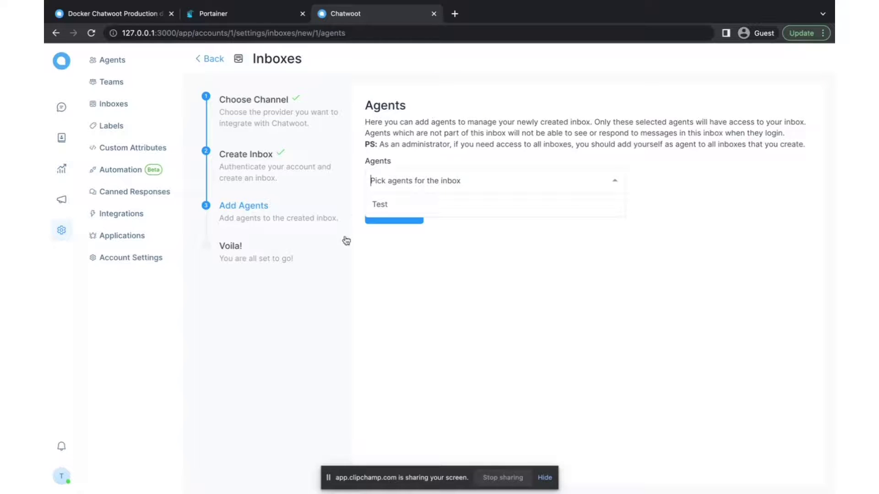
click(393, 211)
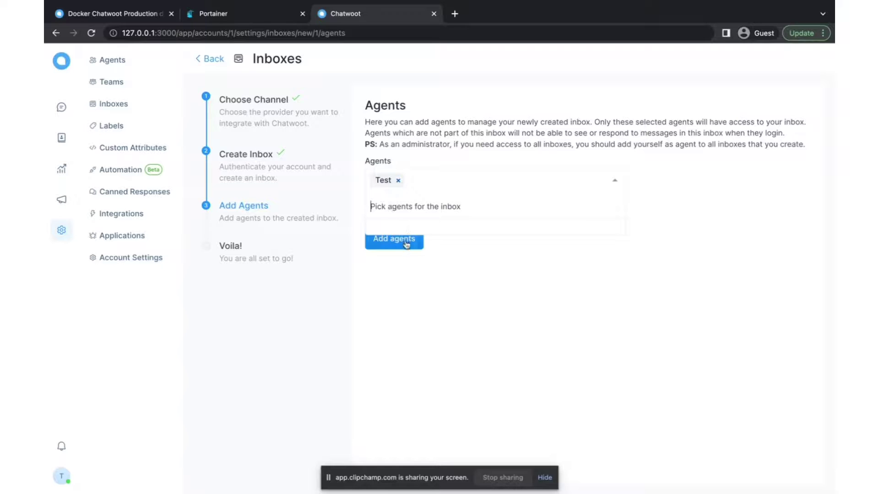
click(404, 246)
Step: Finish adding the agent and copy the inbox's widget embed script
click(412, 219)
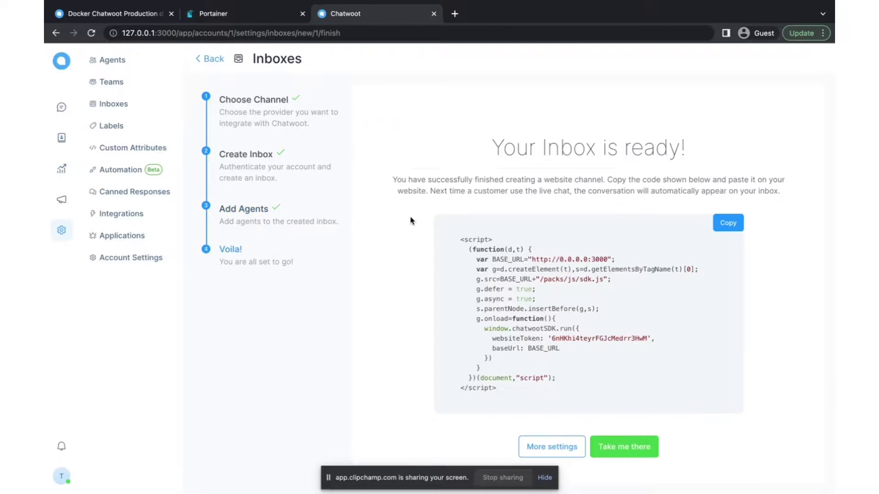
scroll(487, 276, down, 1)
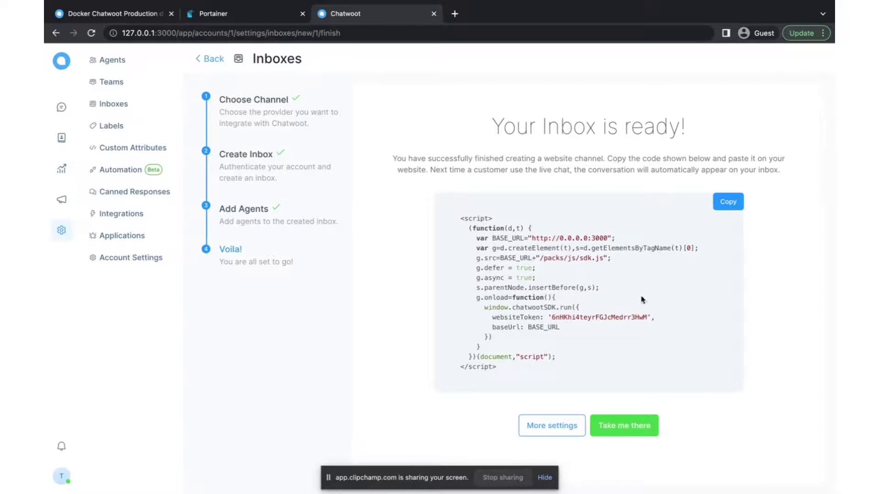
click(724, 208)
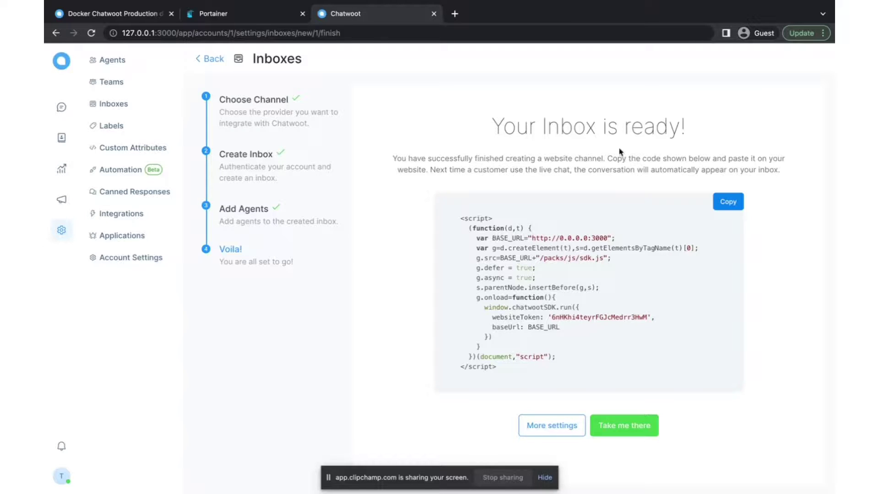
click(722, 201)
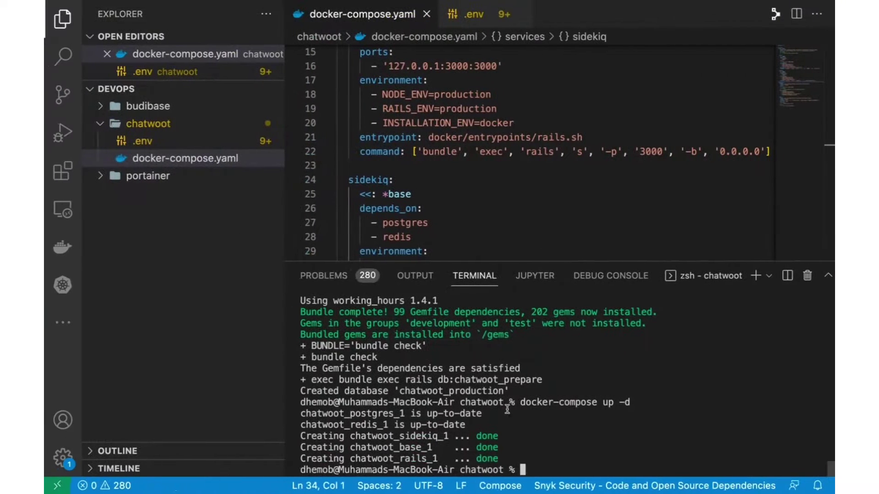
Step: Write the pasted widget script into a new hello.html via 'cat > hello.html'
text(clear)
key(Return)
text(cat)
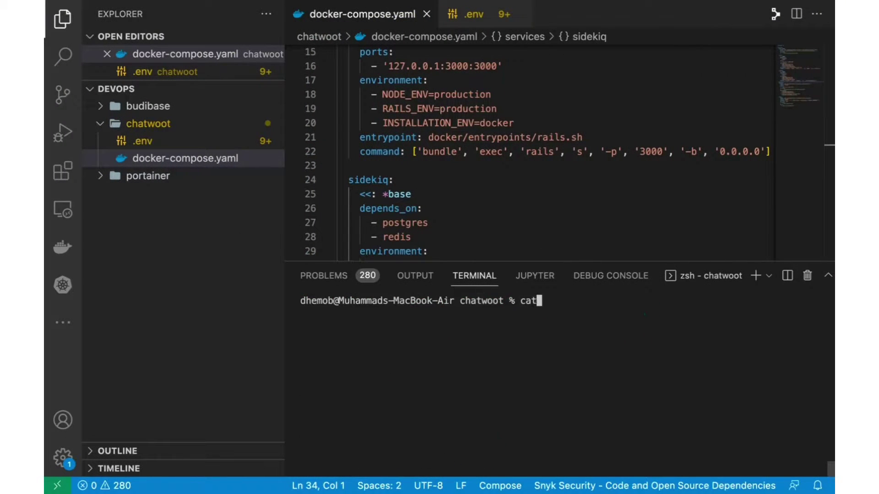
text( > hello.html)
key(Return)
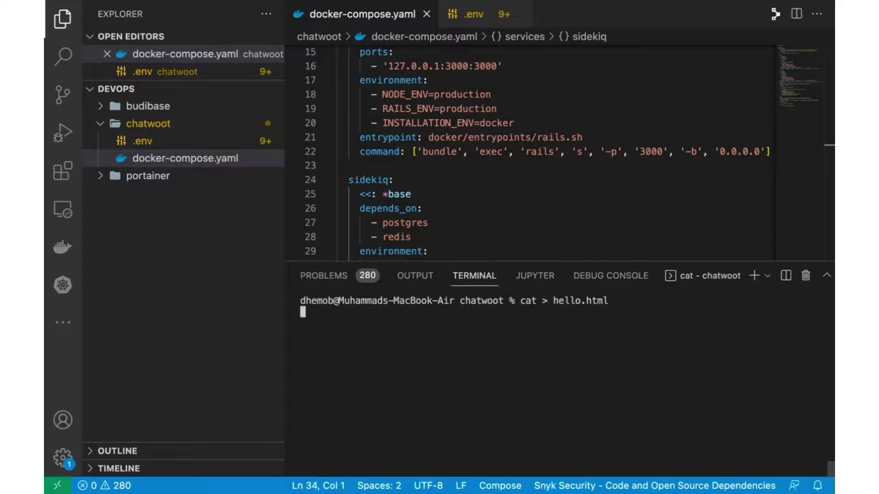
key(super+v)
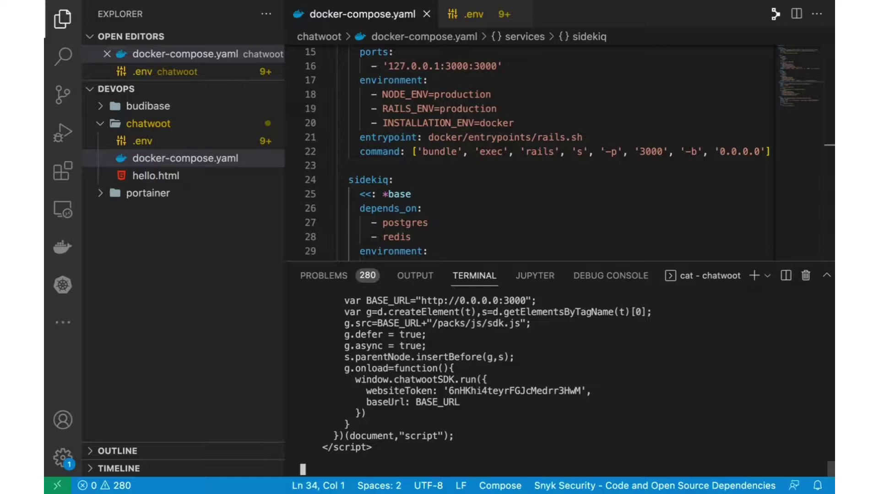
key(ctrl+c)
Step: Open hello.html in the browser
text(open he)
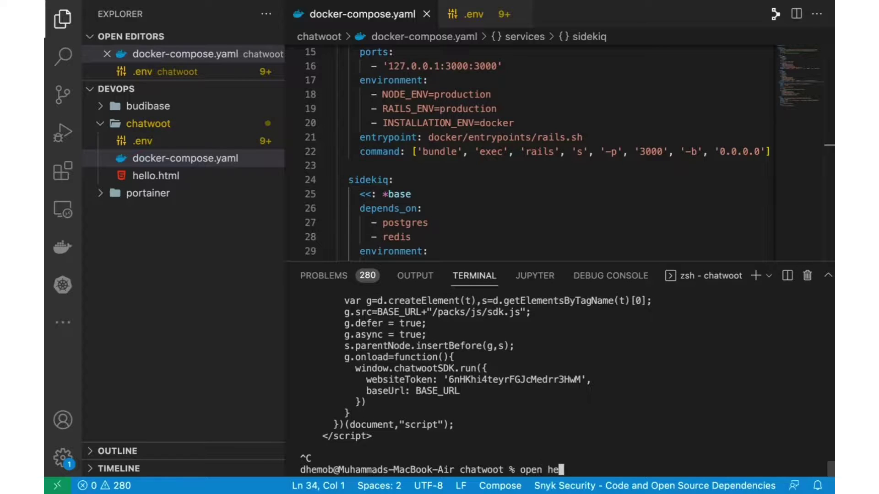
key(Tab)
key(Return)
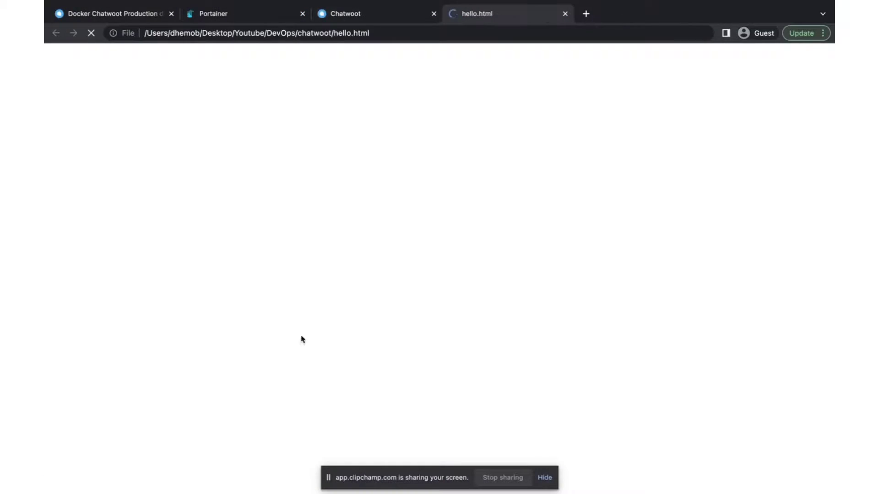
Step: Open the chat widget on the test page, start a conversation and send 'hi'
click(545, 479)
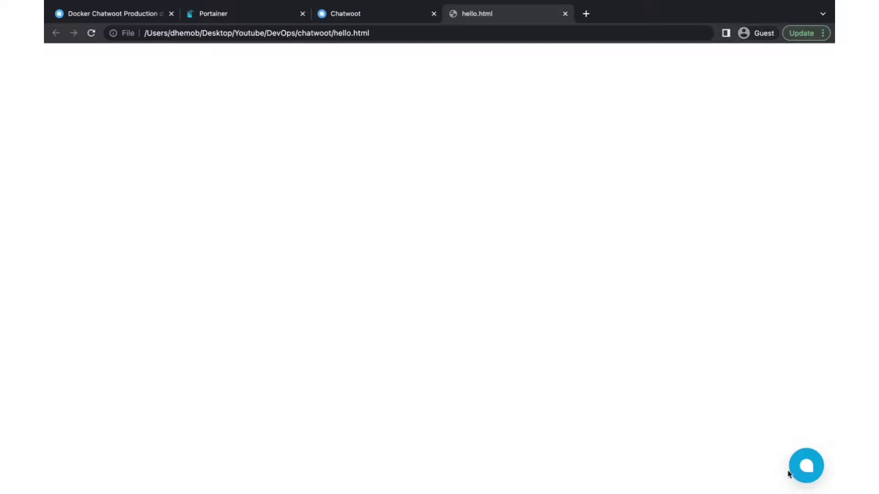
click(814, 464)
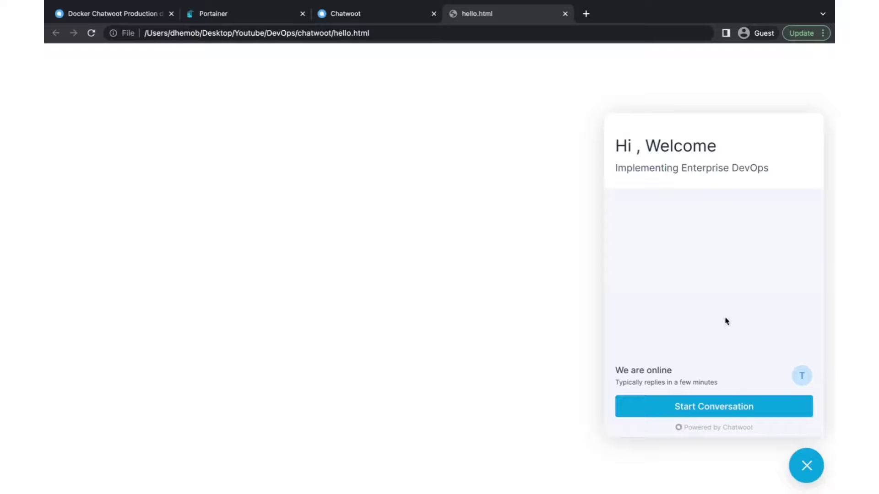
click(693, 405)
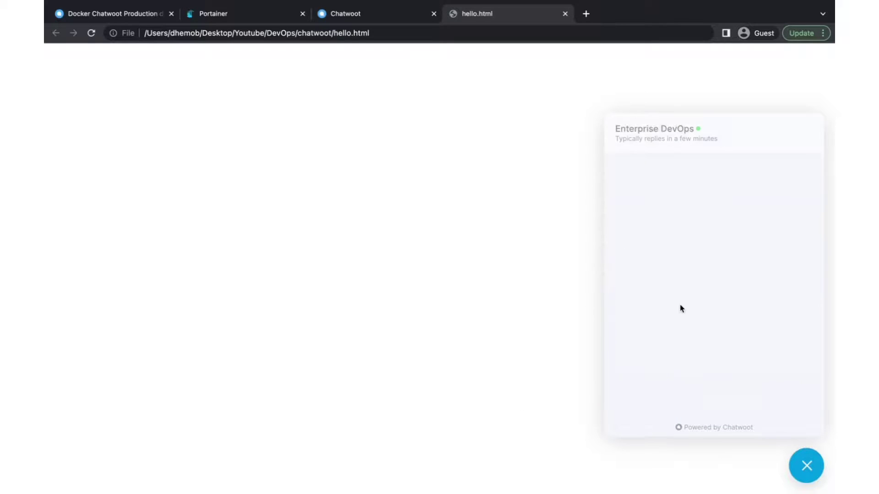
click(667, 404)
text(hi)
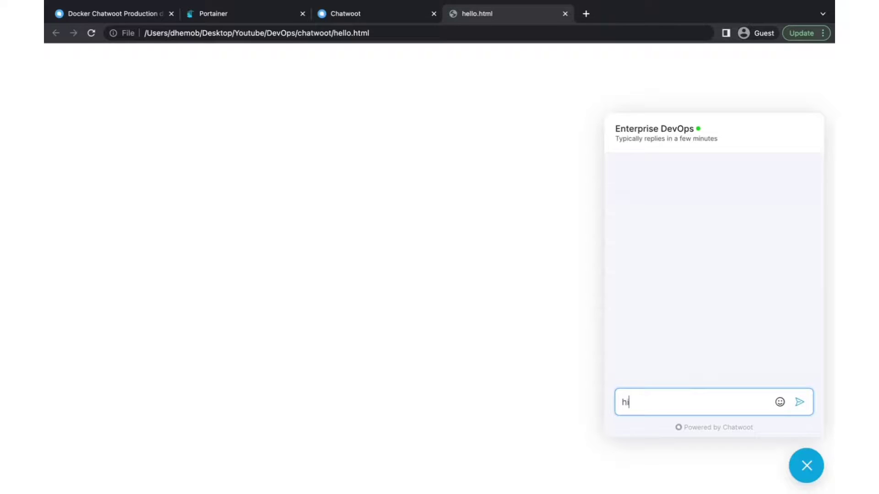
key(Return)
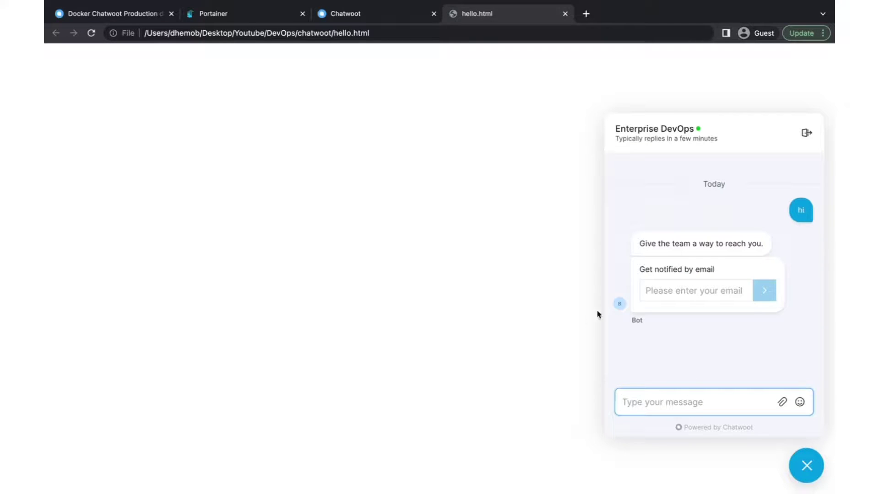
Step: Enter the visitor's email address in the notify field and submit it
click(670, 284)
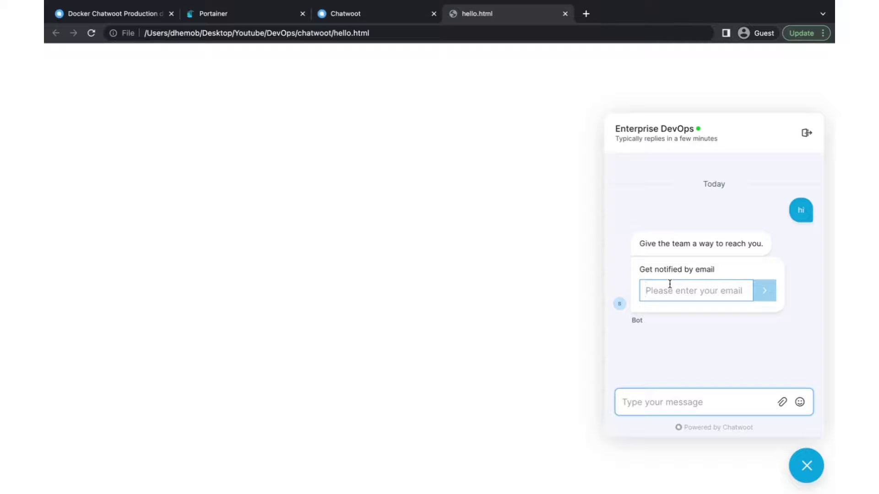
double_click(634, 321)
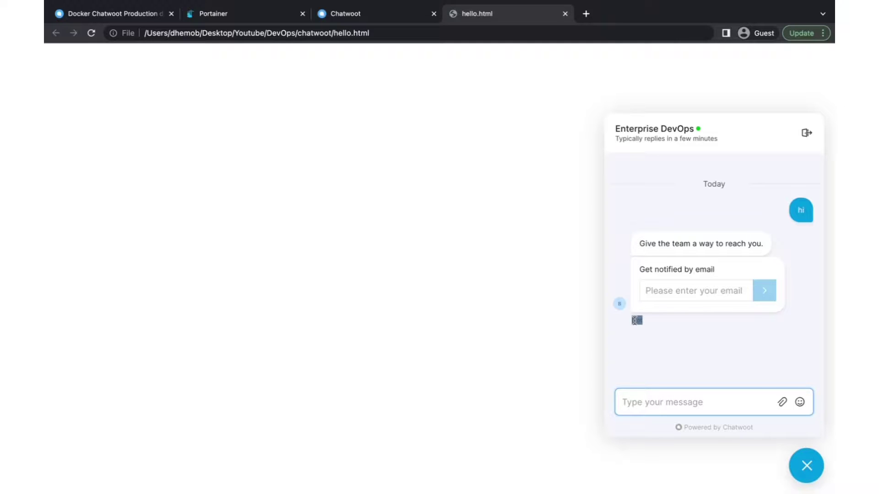
click(682, 292)
text(dh)
key(BackSpace)
key(BackSpace)
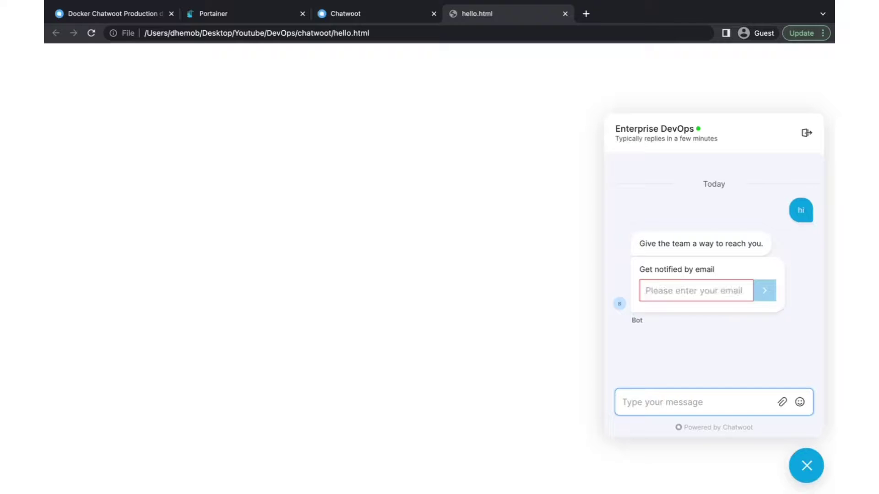
text(d)
key(BackSpace)
text(e)
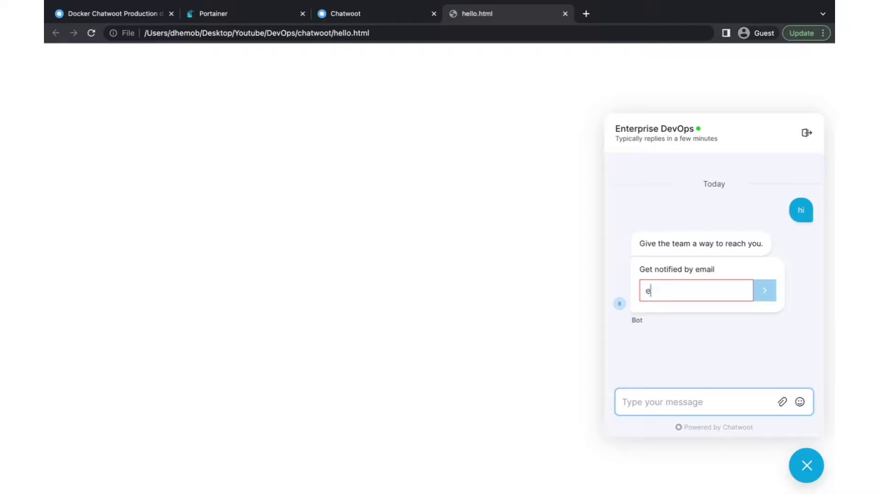
key(BackSpace)
text(abc@test)
text(.cok)
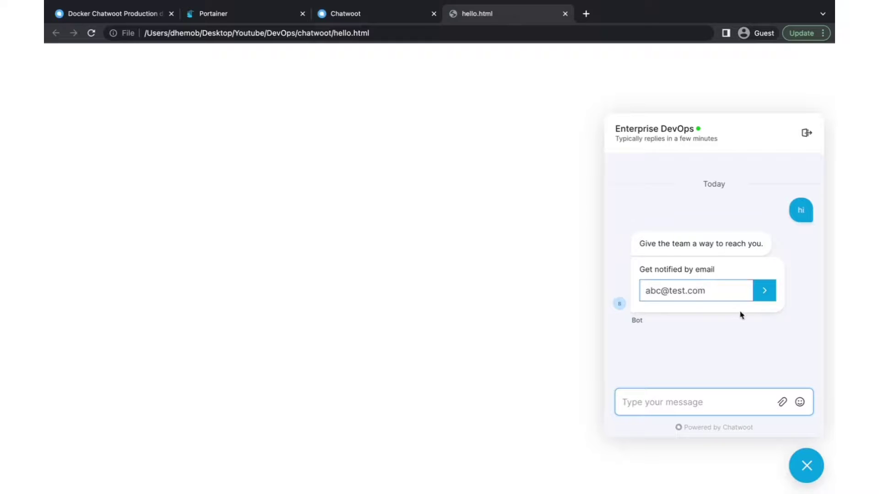
click(763, 291)
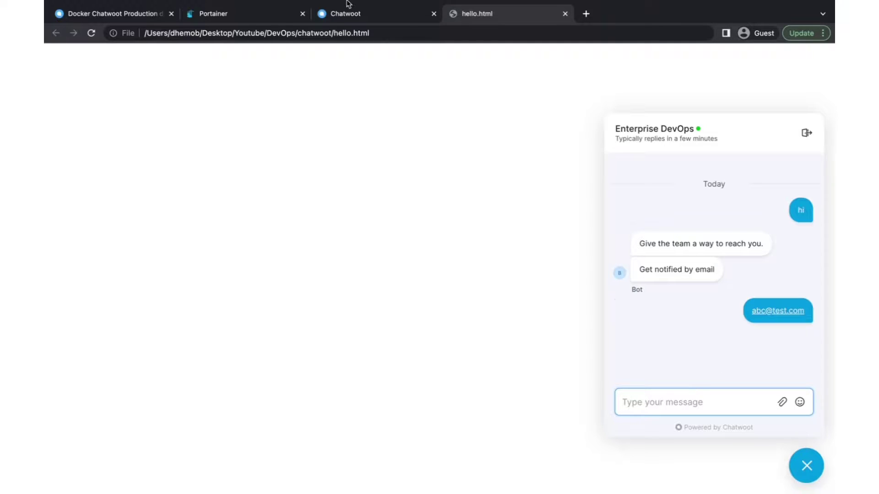
Step: Open the visitor's new Enterprise DevOps conversation in the agent dashboard
click(359, 14)
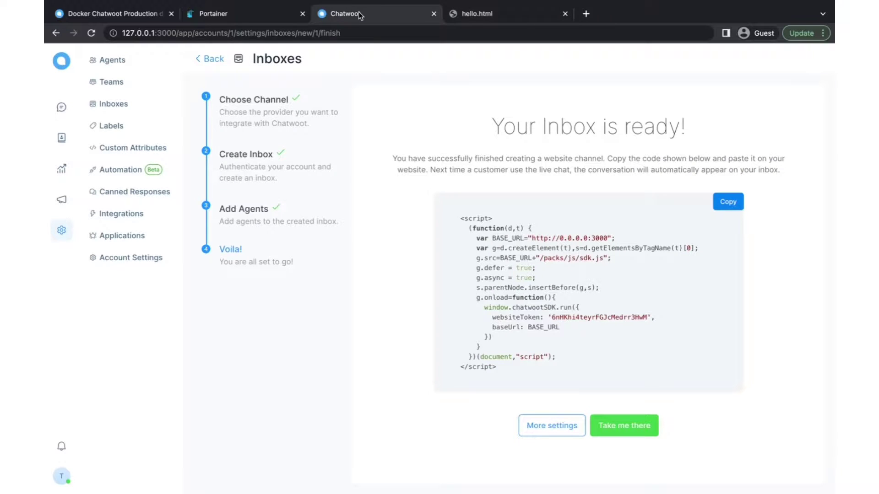
click(121, 63)
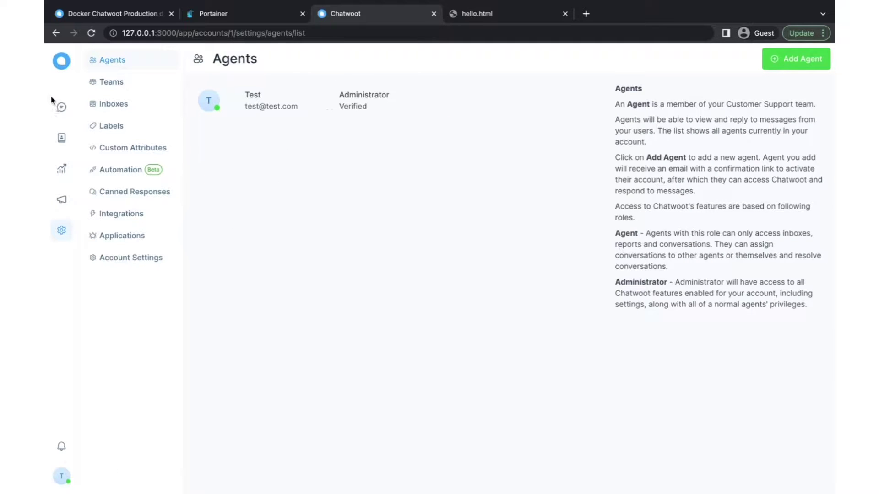
click(63, 112)
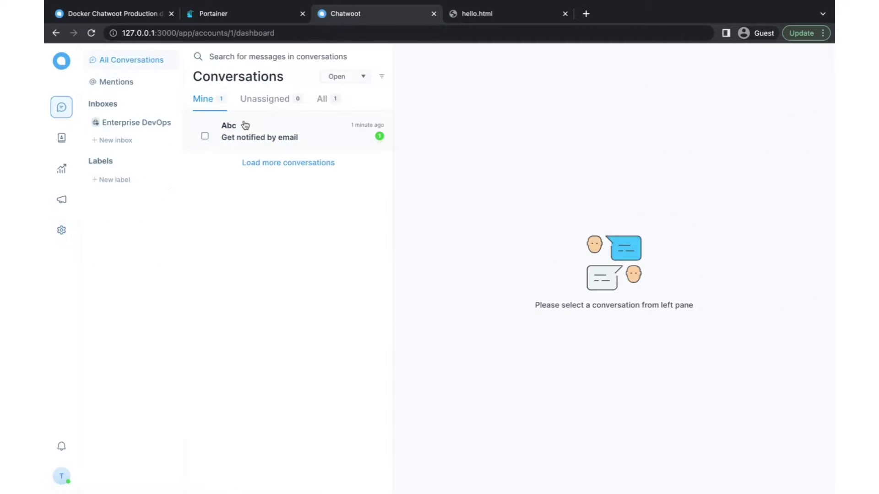
click(245, 142)
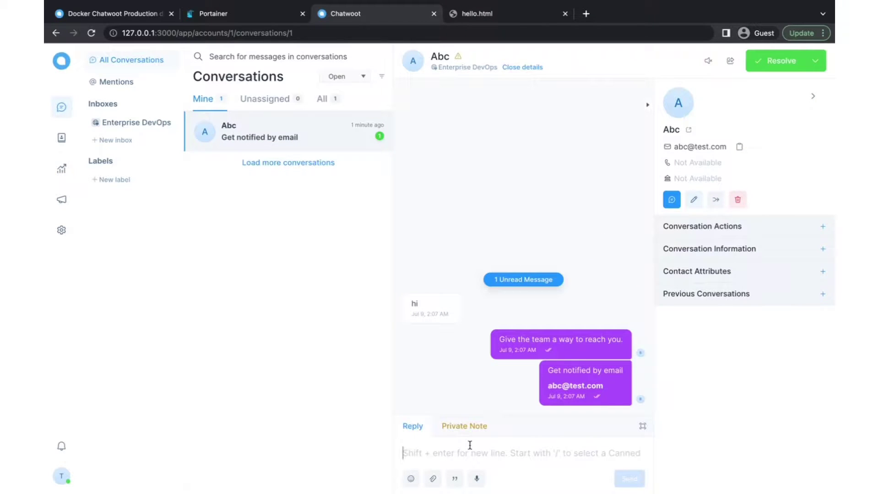
Step: Draft the reply 'STArting chat'
text(STA)
key(BackSpace)
key(BackSpace)
key(BackSpace)
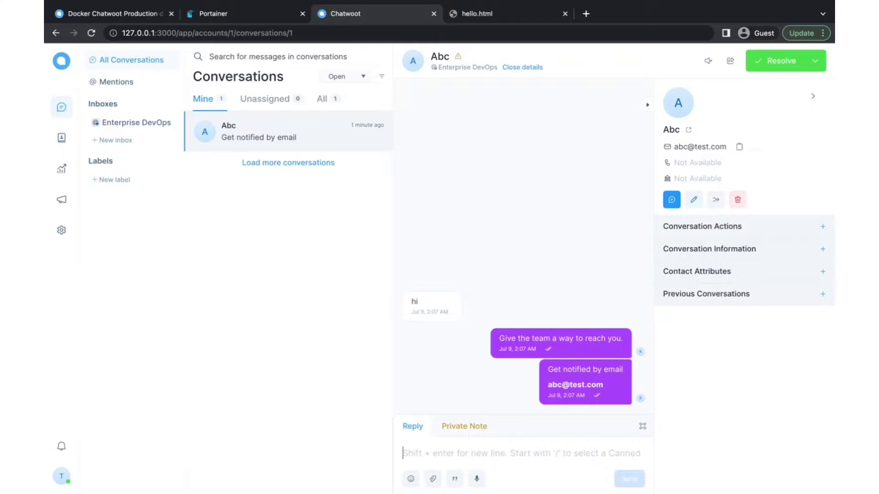
text(STArt)
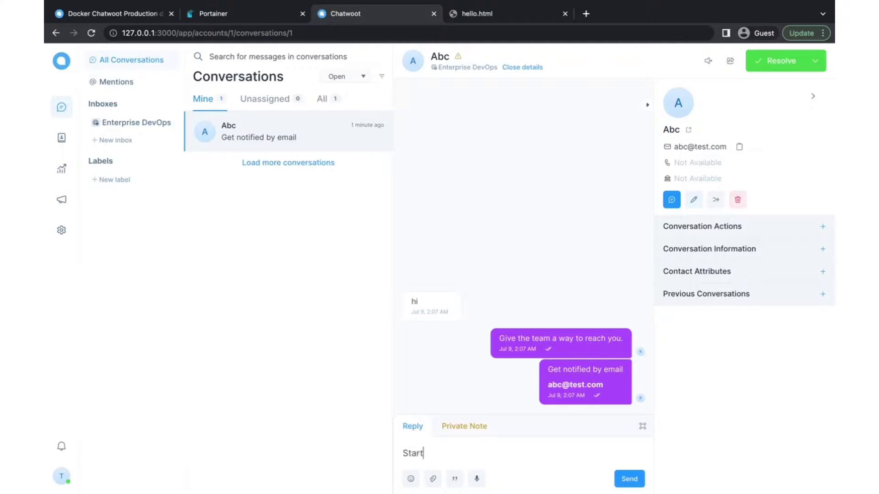
text(ing chat)
Step: Send the 'Starting chat' reply and confirm it appears in the hello.html widget
key(Return)
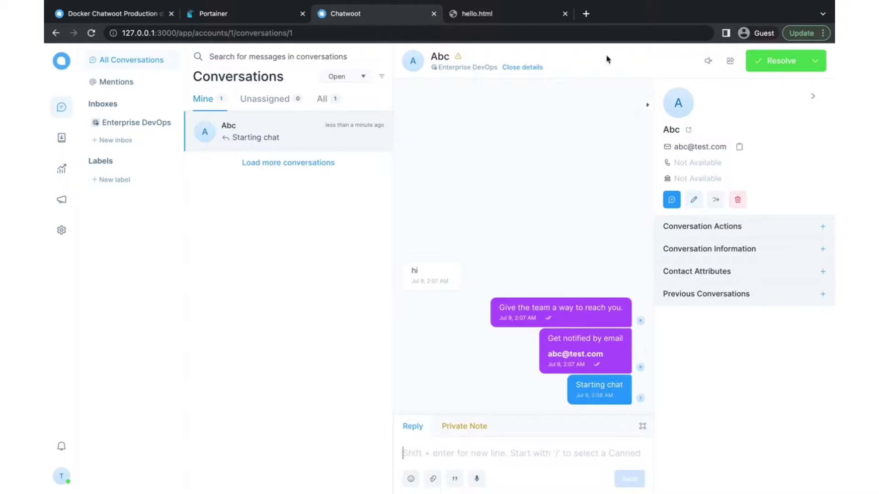
click(535, 44)
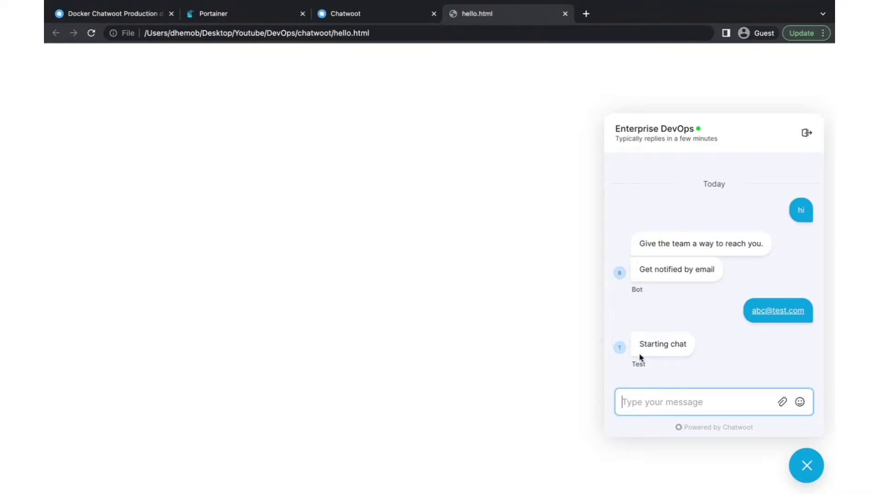
click(387, 16)
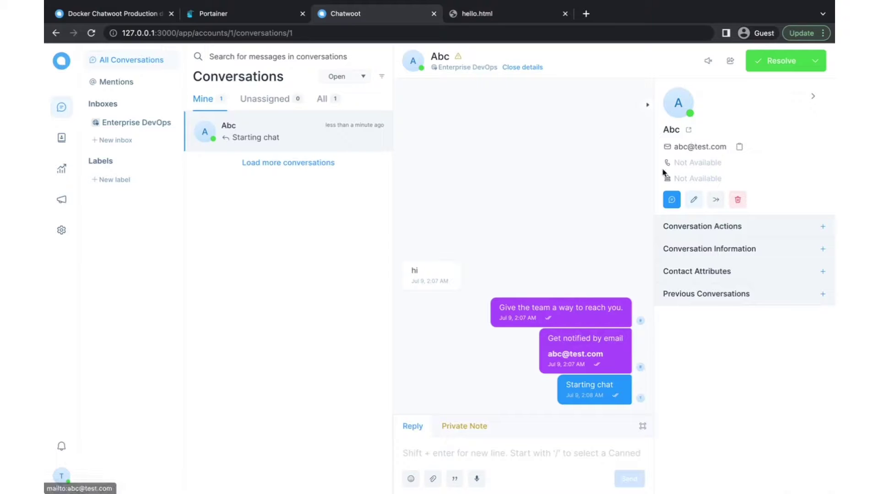
Step: Look over the contact's edit form and close it without saving
click(694, 199)
scroll(607, 255, down, 1)
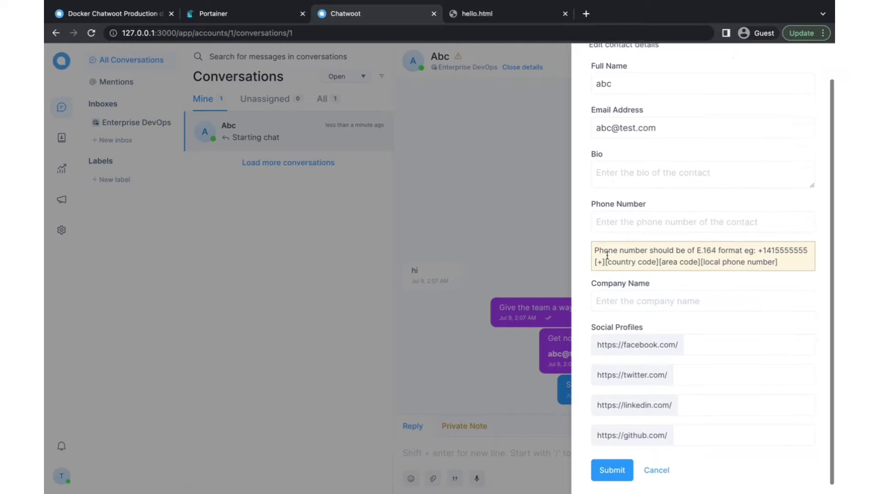
scroll(605, 358, up, 1)
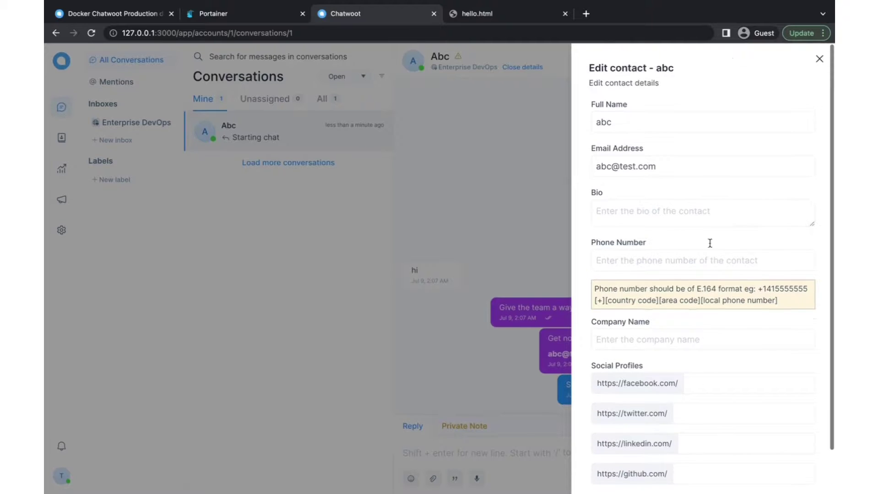
click(820, 59)
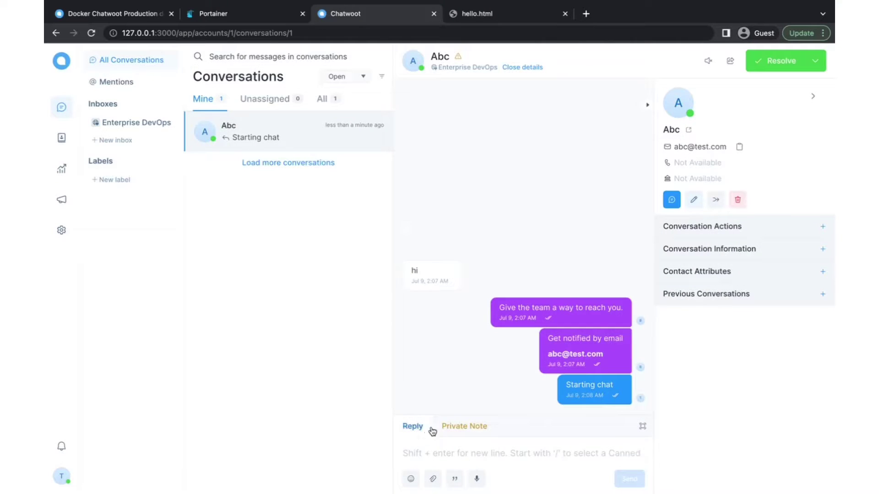
Step: Send the canned hello greeting as a public reply and check it arrives in the widget
click(460, 426)
click(413, 385)
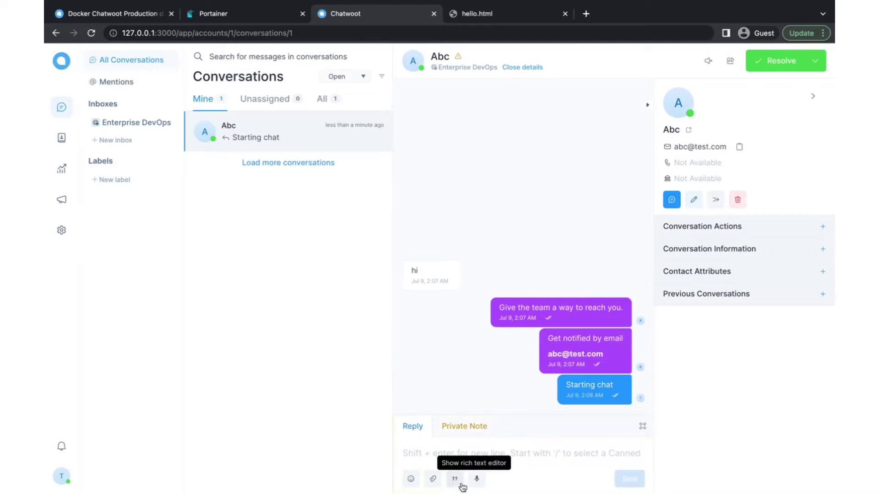
text(/)
key(Return)
key(Return)
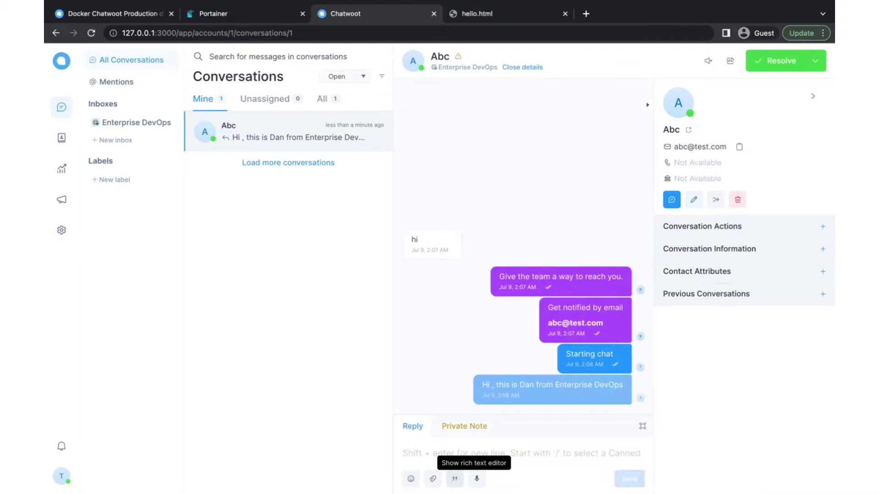
click(486, 11)
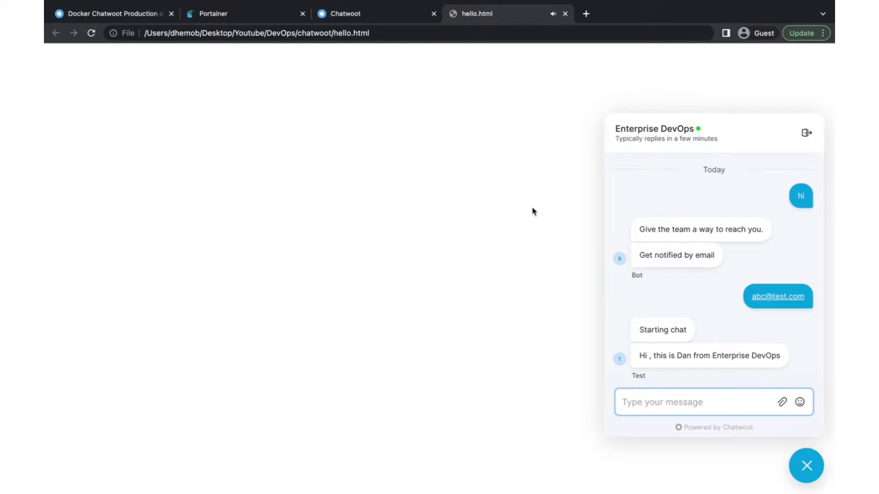
click(388, 11)
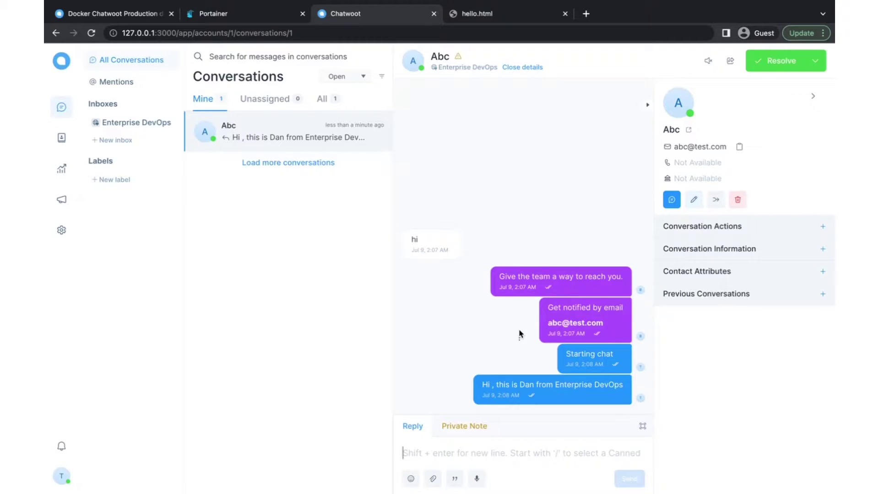
click(111, 16)
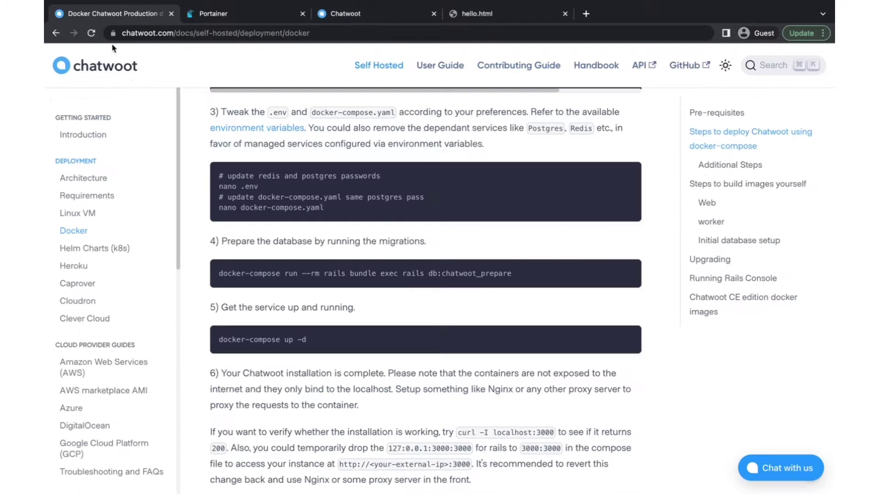
click(107, 77)
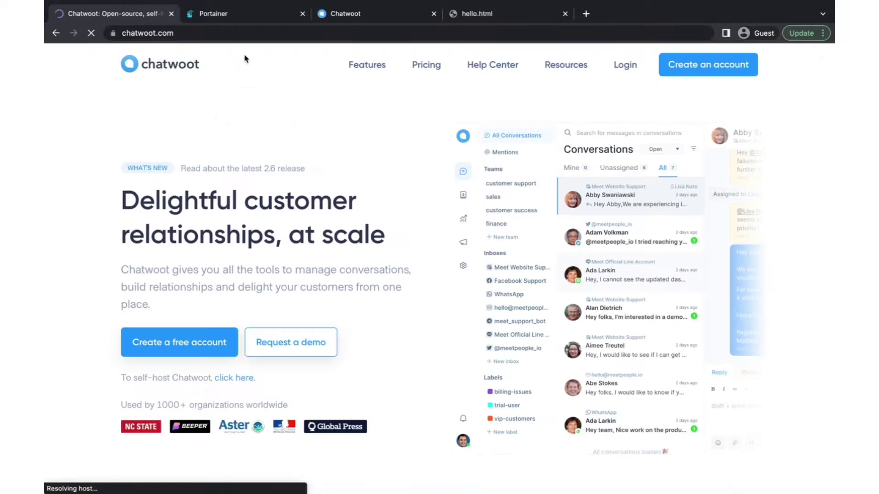
scroll(300, 317, down, 15)
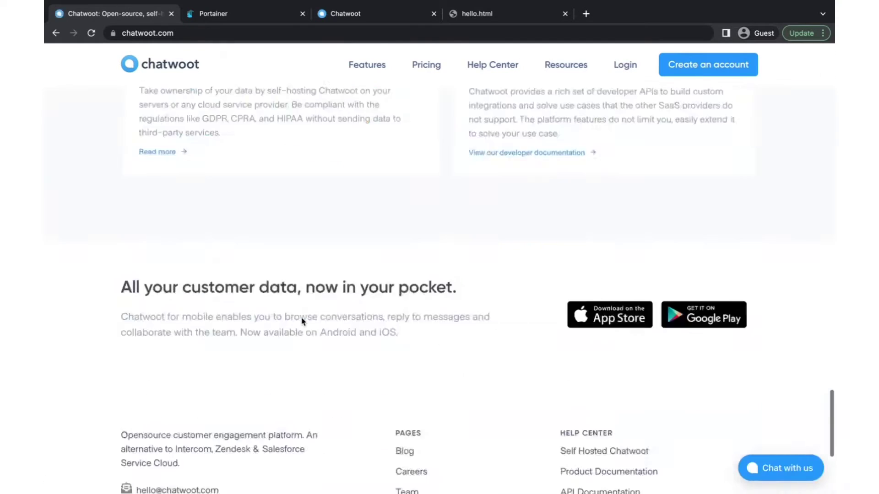
scroll(302, 322, down, 7)
scroll(301, 322, up, 7)
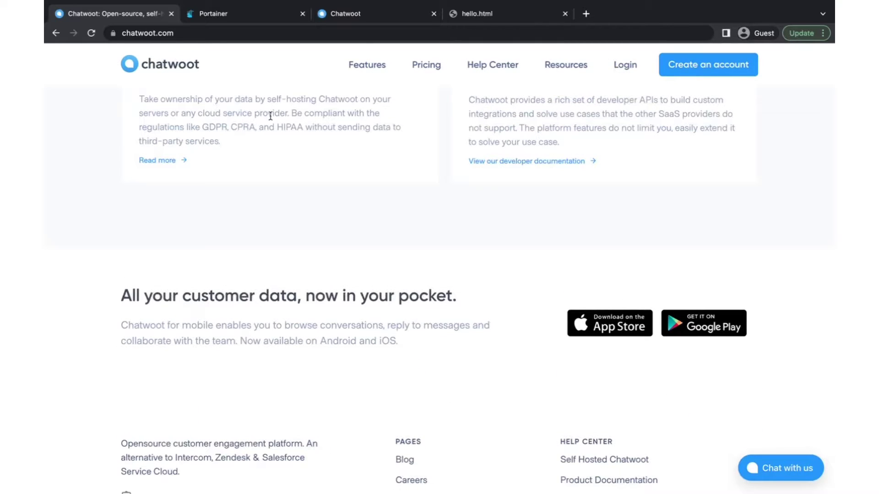
click(412, 12)
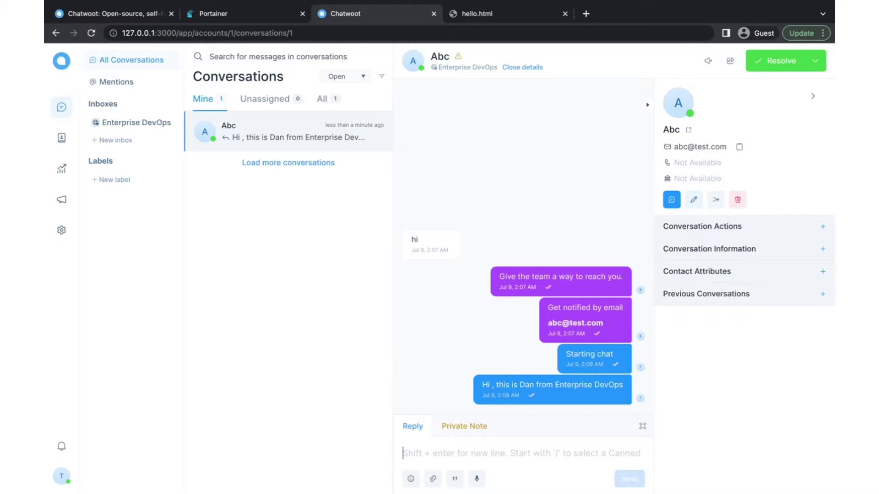
click(137, 123)
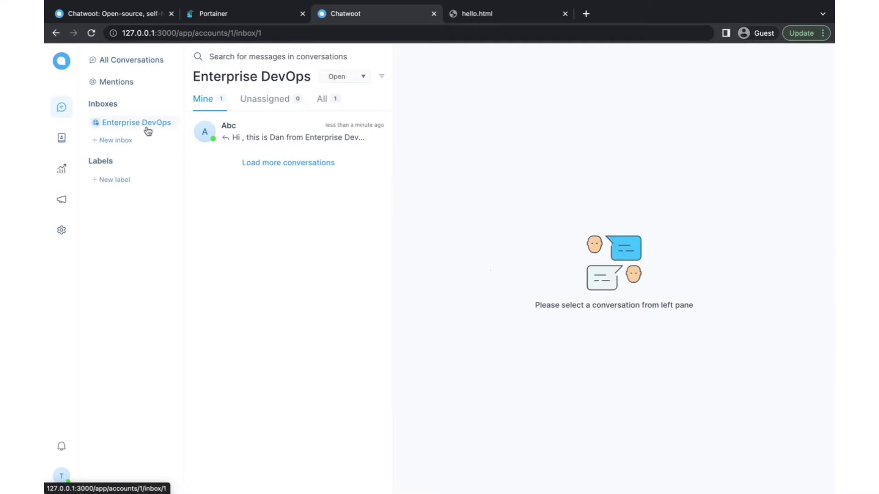
click(112, 141)
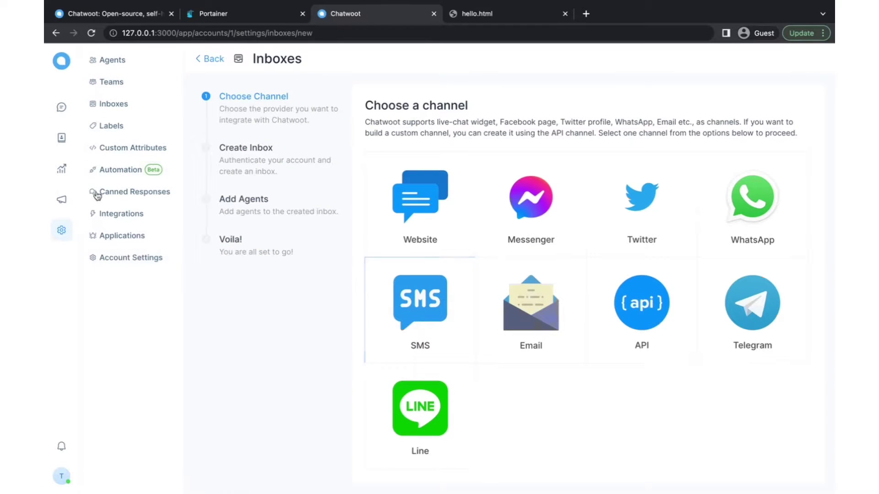
click(128, 64)
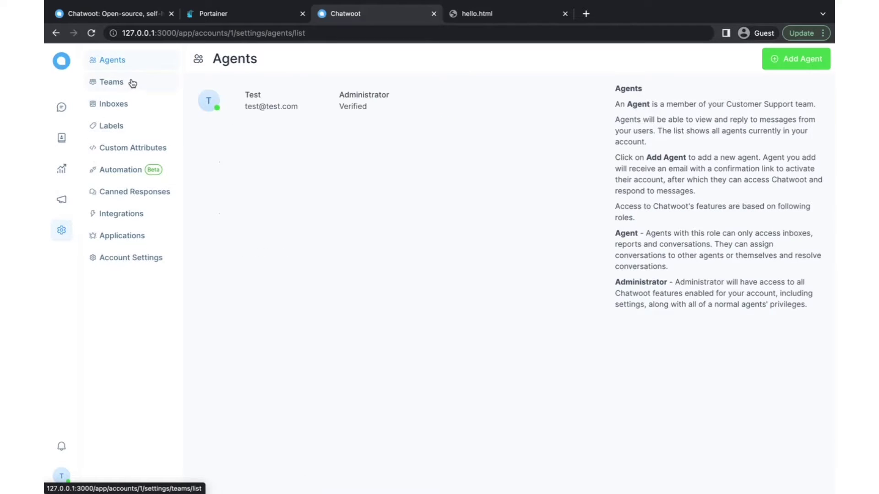
click(61, 107)
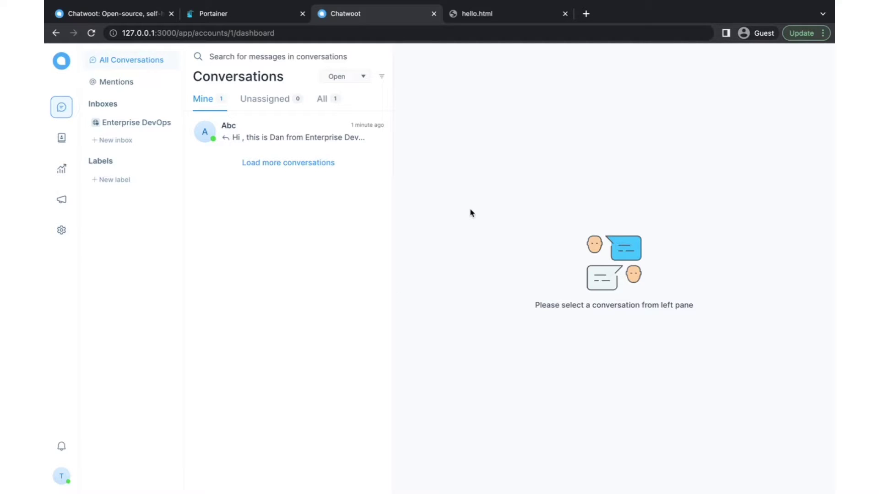
click(314, 138)
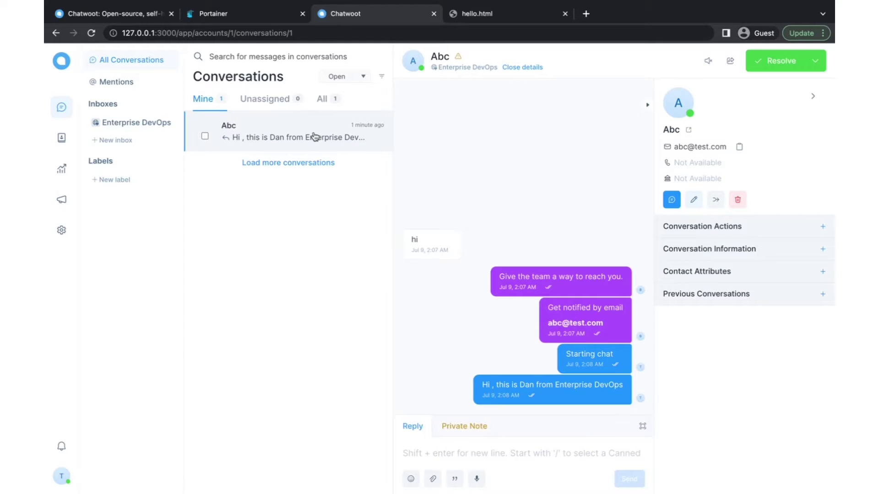
Step: Open the test contact's details from Contacts and close the edit form unchanged
click(61, 138)
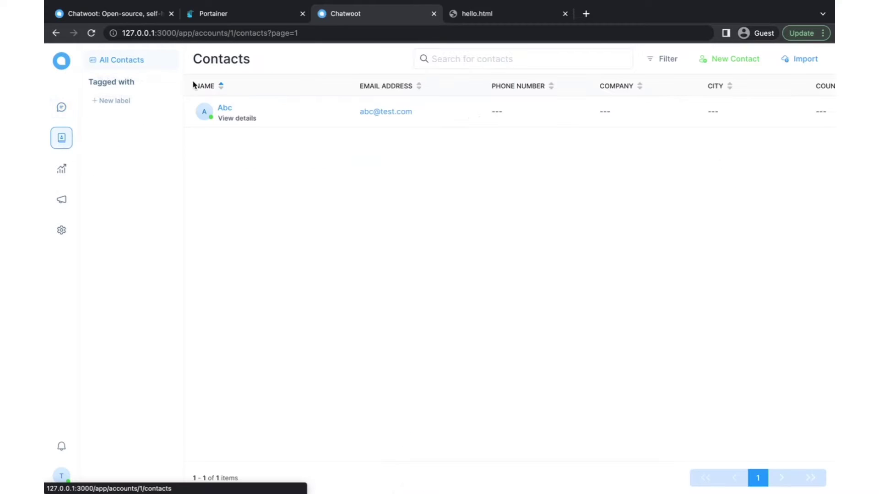
click(231, 118)
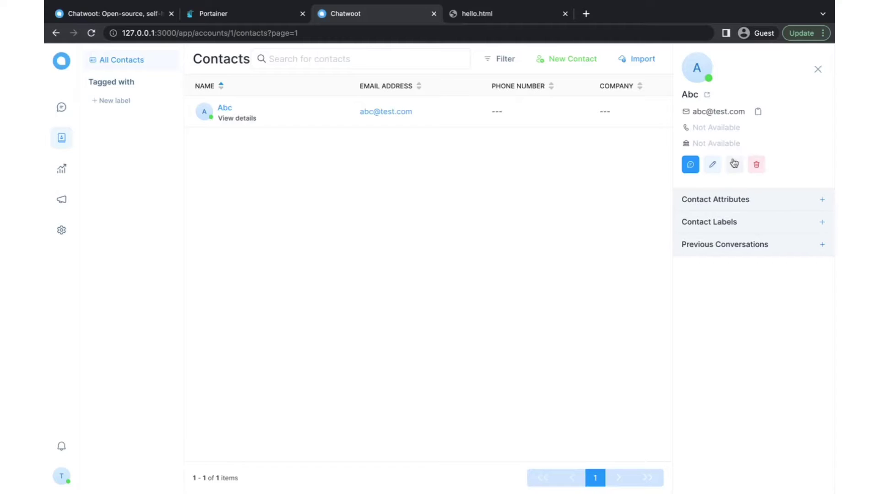
click(712, 165)
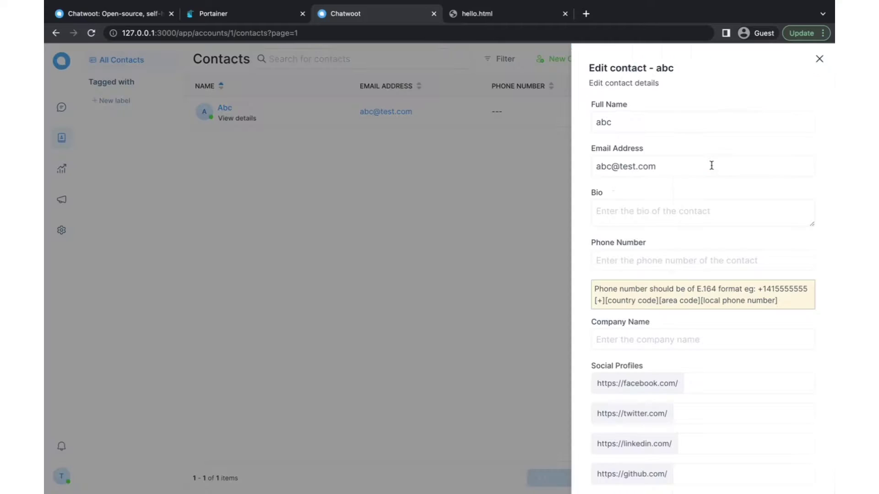
click(818, 60)
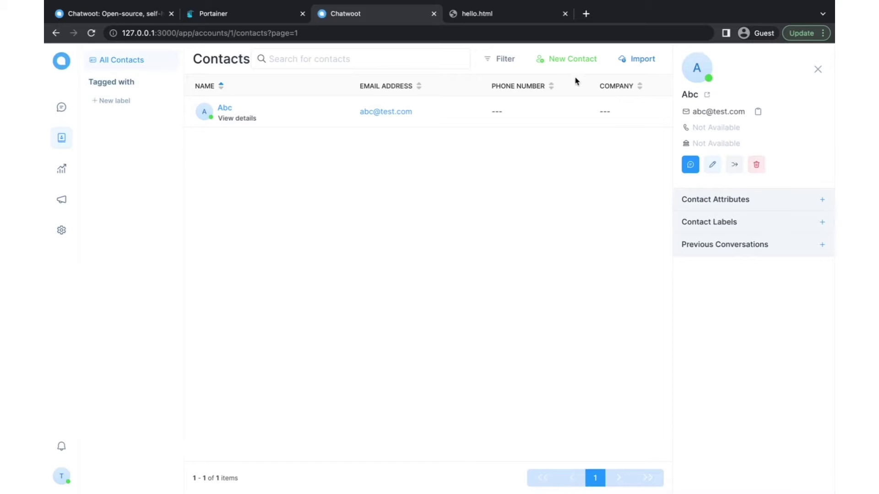
Step: Expand the contact's attributes and labels sections, then bring up the Reports overview
click(717, 205)
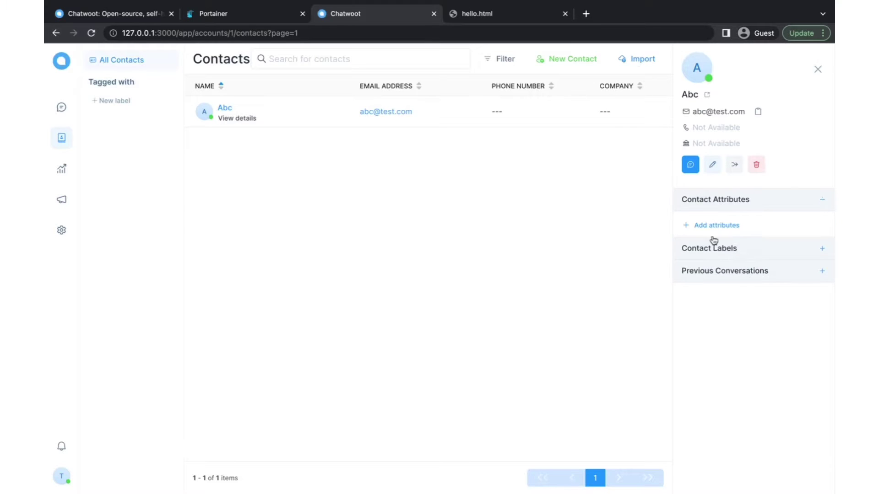
click(713, 247)
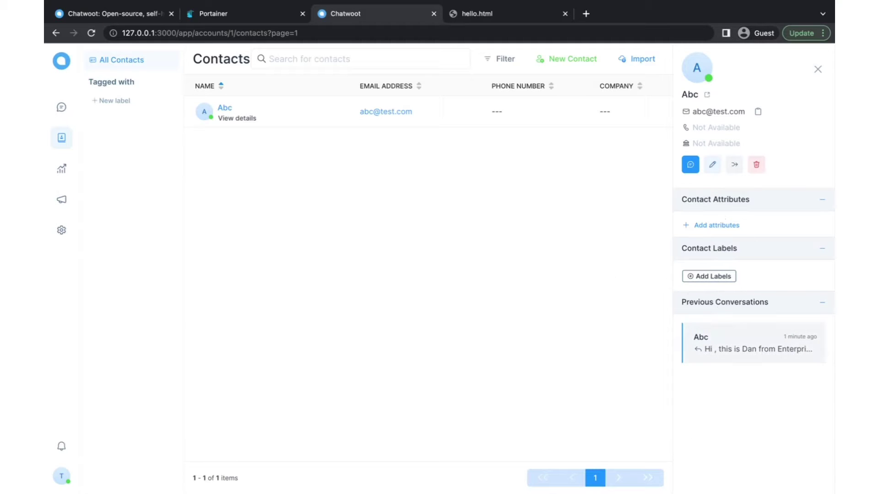
click(61, 169)
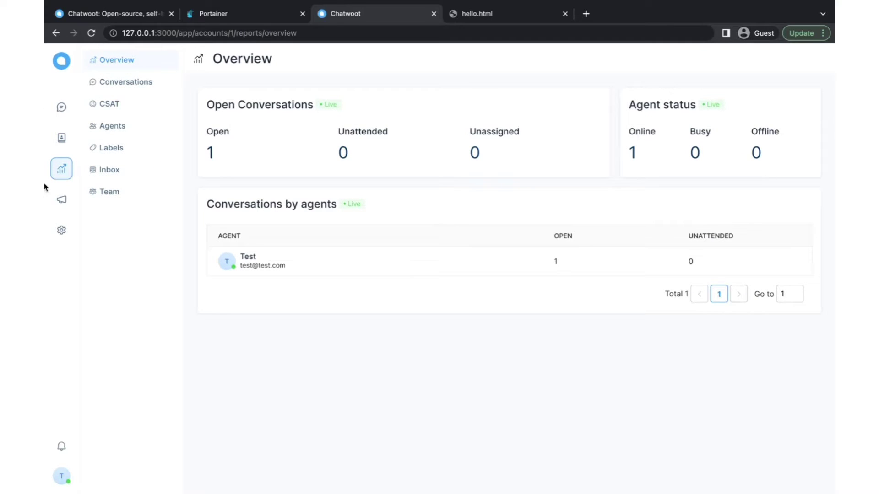
Step: Check the CSAT and Conversations reports, then reopen the Abc conversation
click(137, 103)
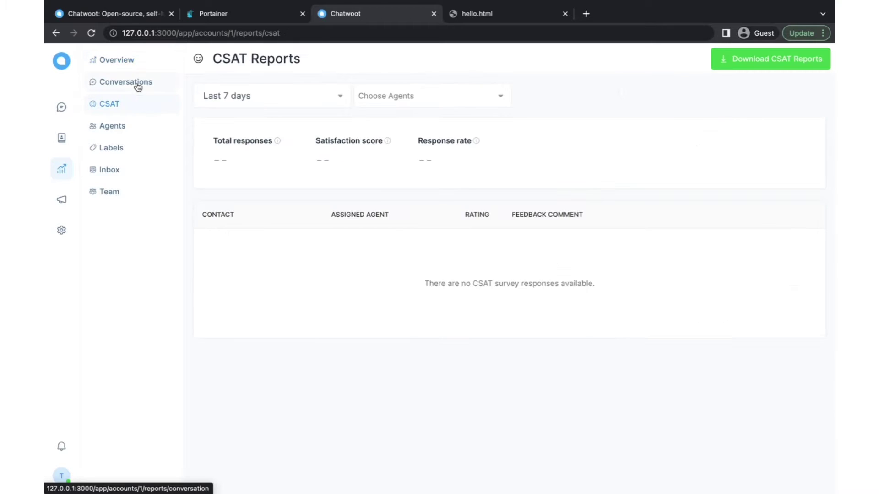
click(137, 84)
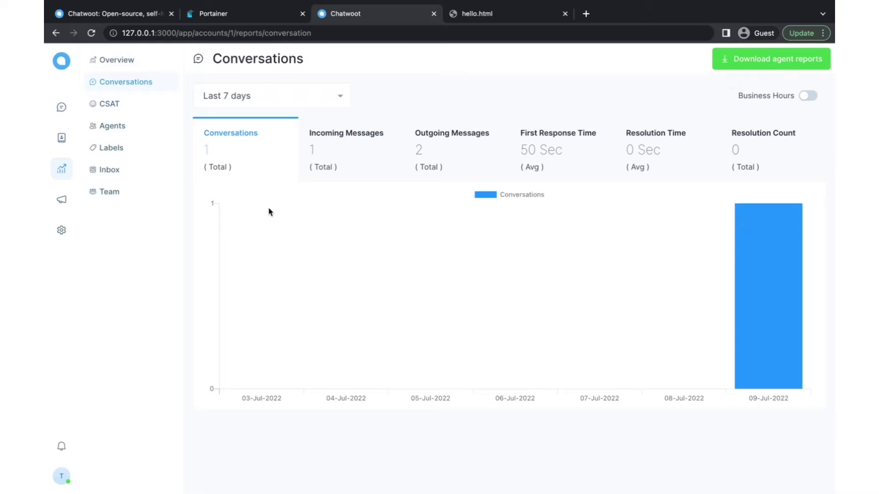
click(64, 112)
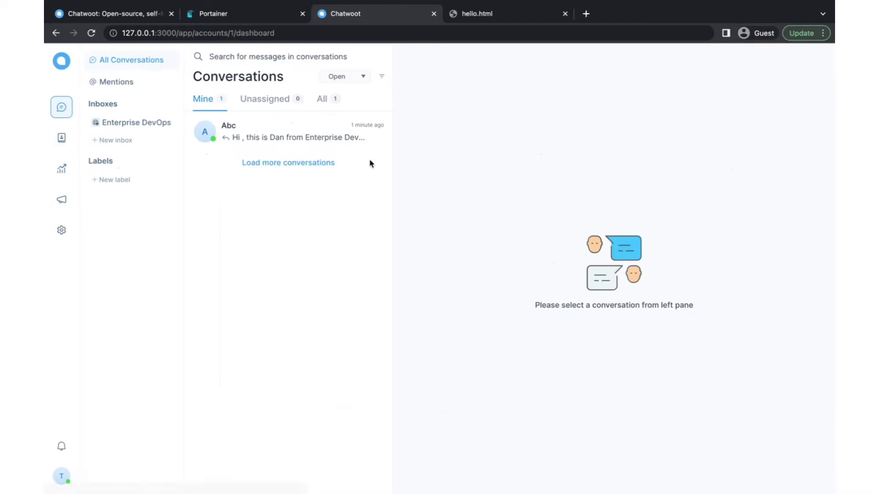
click(327, 138)
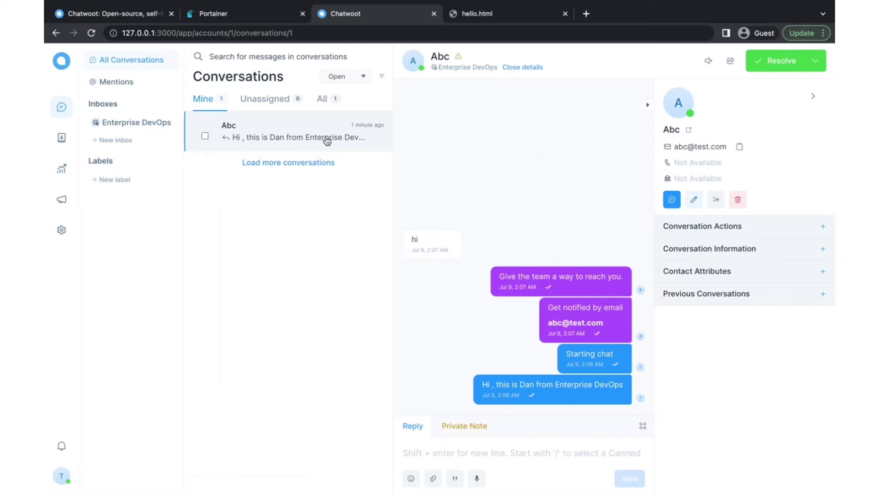